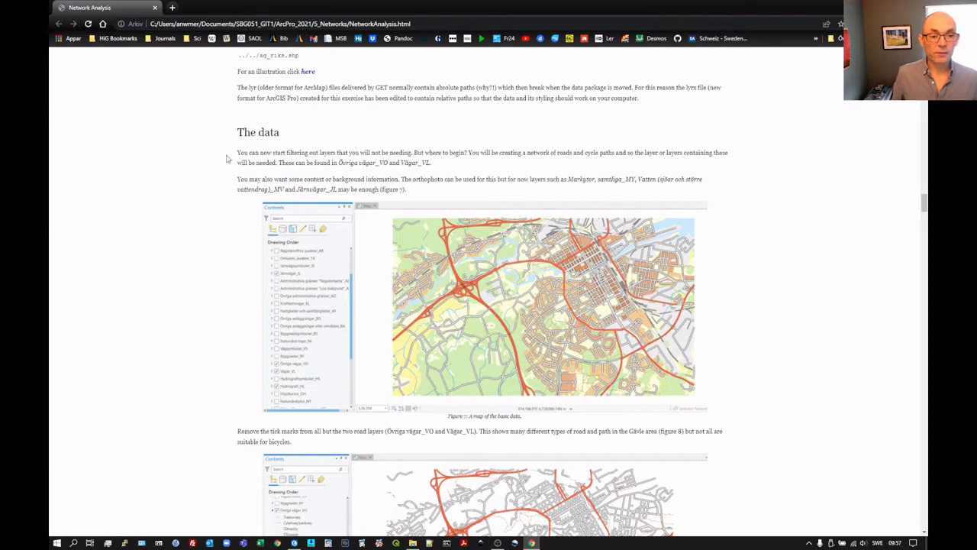
Read the data section of the exercise instructions on which layers to keep and compare it with the layer list in ArcGIS Pro.
scroll(226, 159, "down", 1)
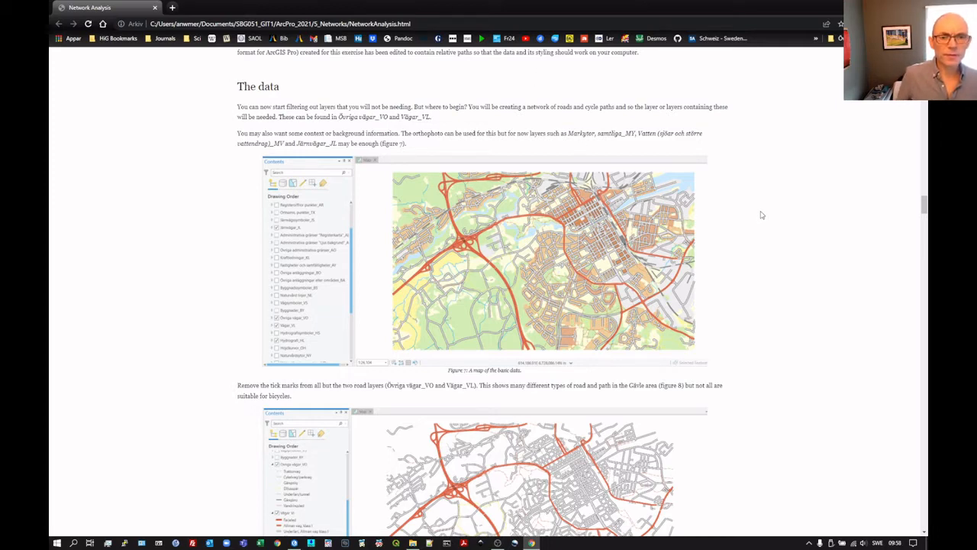
key("alt+Tab")
key("alt+Tab")
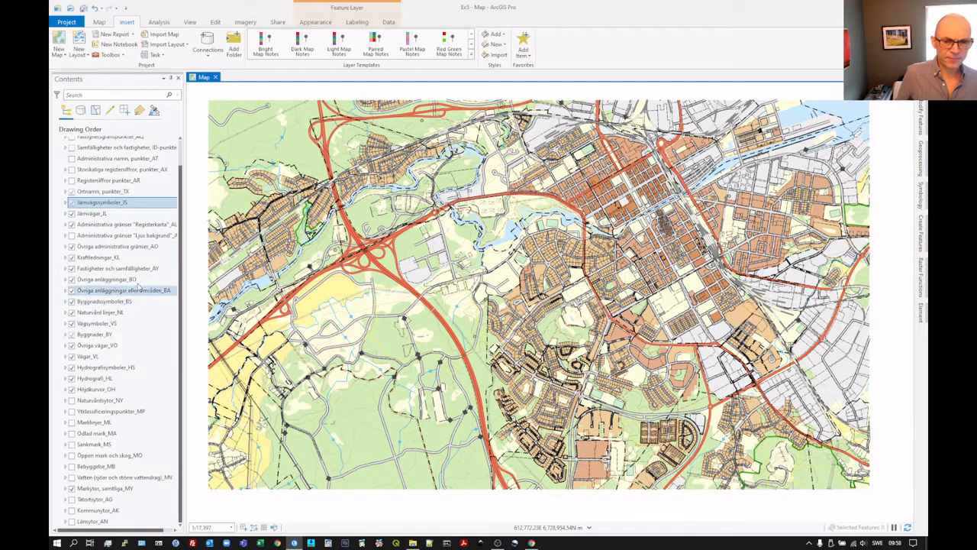
key("alt+Tab")
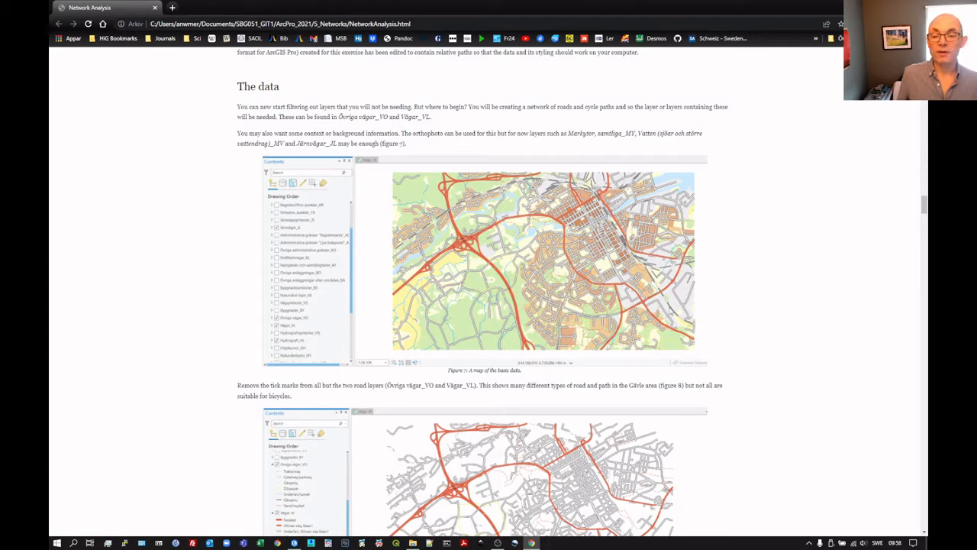
scroll(670, 312, "down", 1)
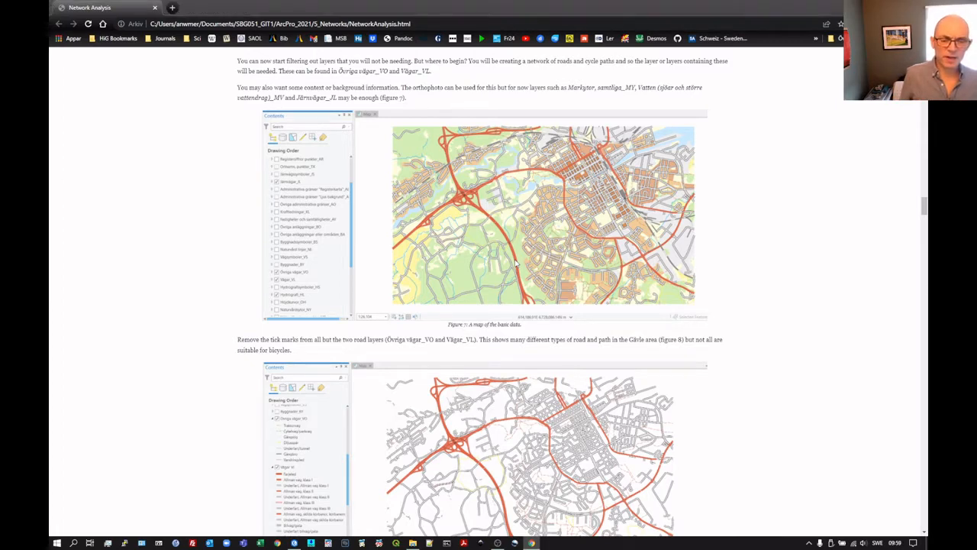
In ArcGIS Pro, hide the Ortnamn_TX, Järnvägssymboler_JS, Administrativa gränser 'Registerkarta'_AL, Övriga administrativa gränser_AO and Kraftledningar_KL layers.
key("alt+Tab")
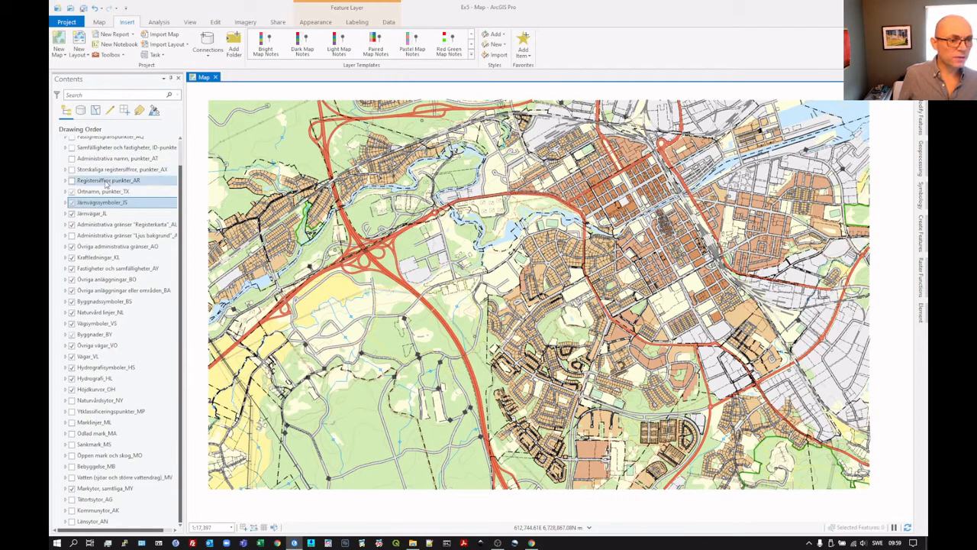
scroll(76, 200, "up", 2)
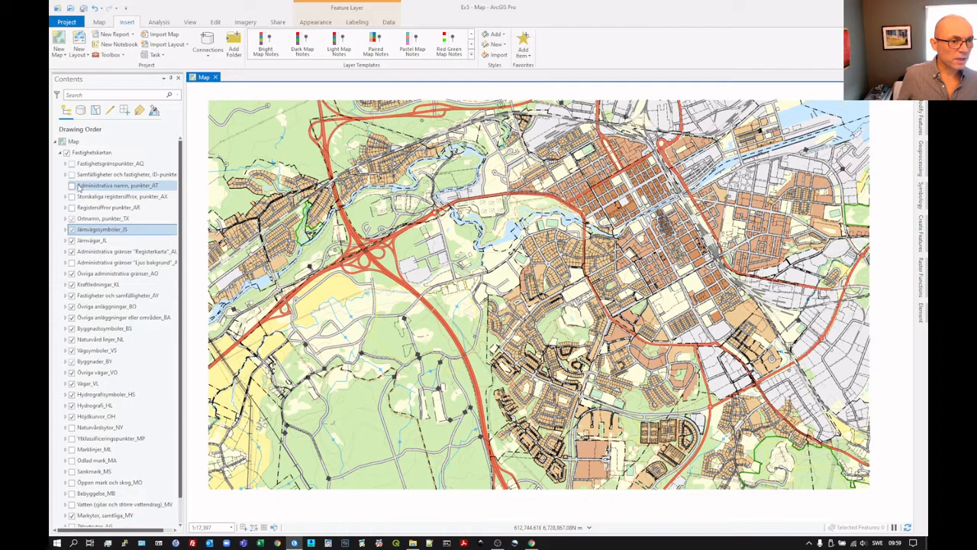
left_click(72, 230)
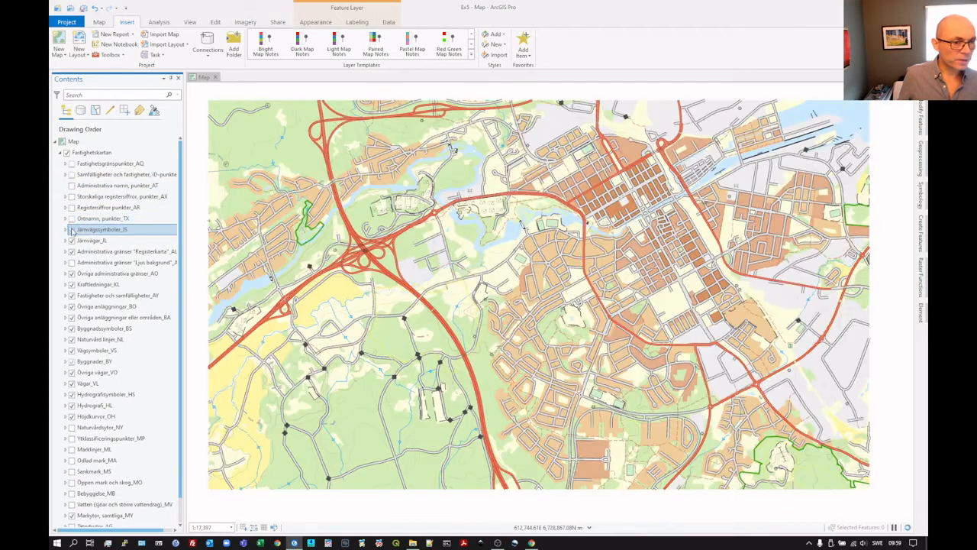
left_click(72, 252)
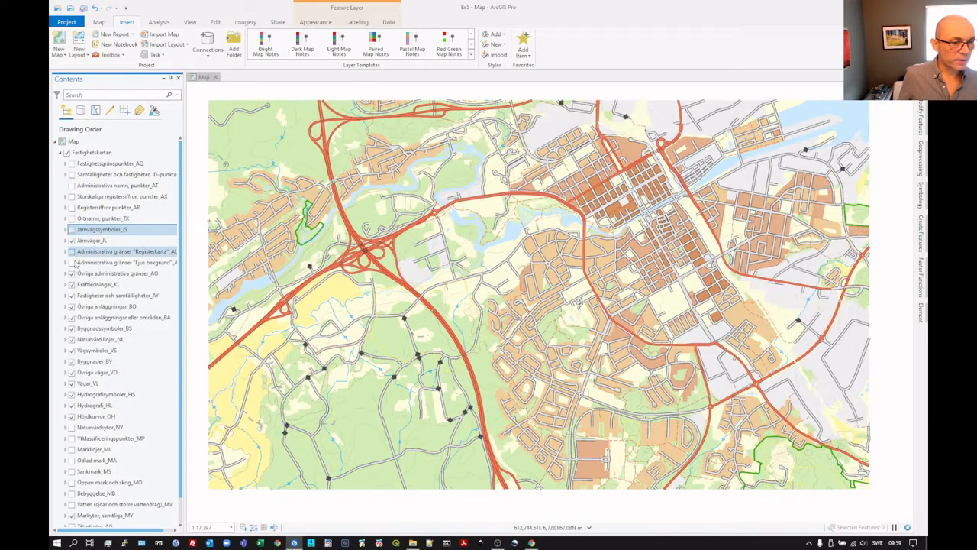
left_click(72, 273)
left_click(72, 284)
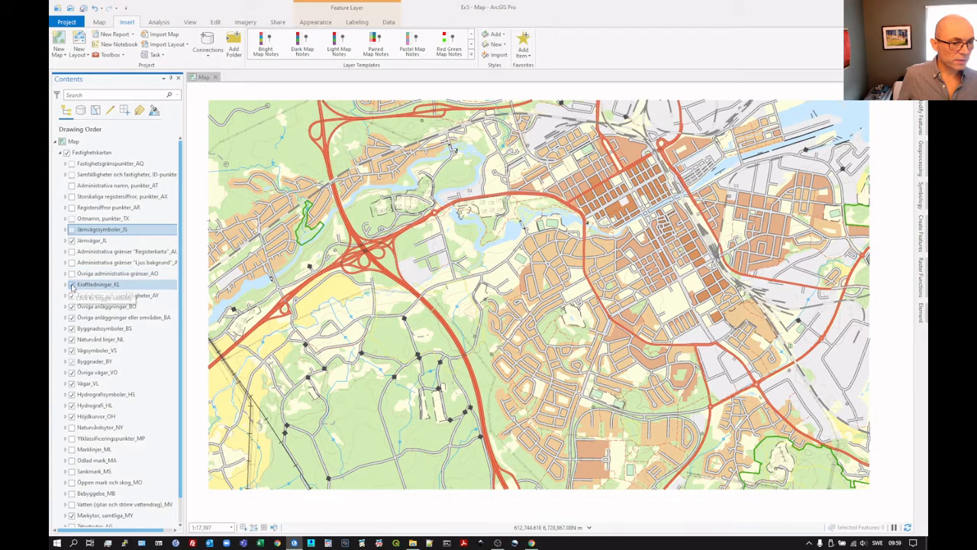
Hide the Fastigheter och samfälligheter_AY, Övriga anläggningar_BO, Övriga anläggningar eller områden_BA, Byggnadssymboler_BS, Naturvård linjer_NL and Vägsymboler_VS layers.
left_click(72, 296)
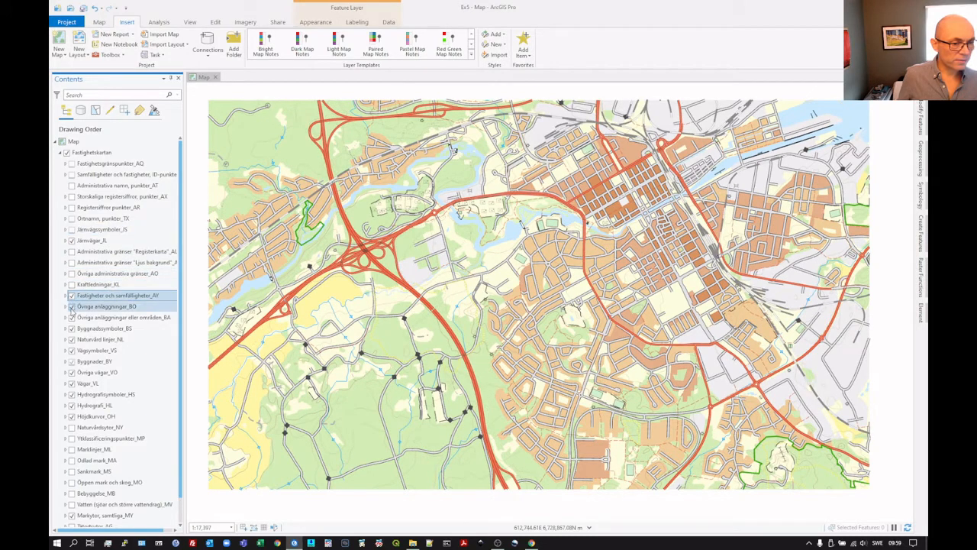
left_click(72, 307)
left_click(72, 296)
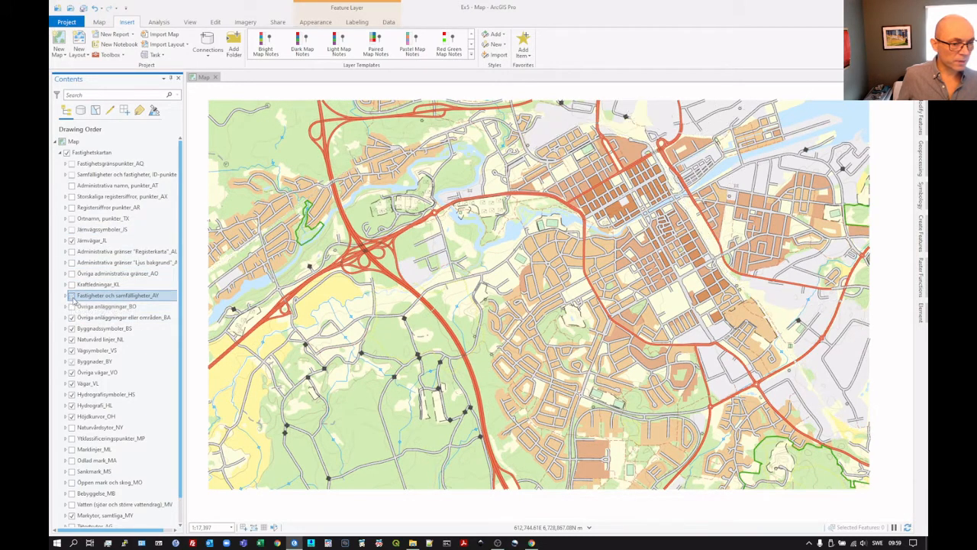
left_click(72, 317)
left_click(71, 328)
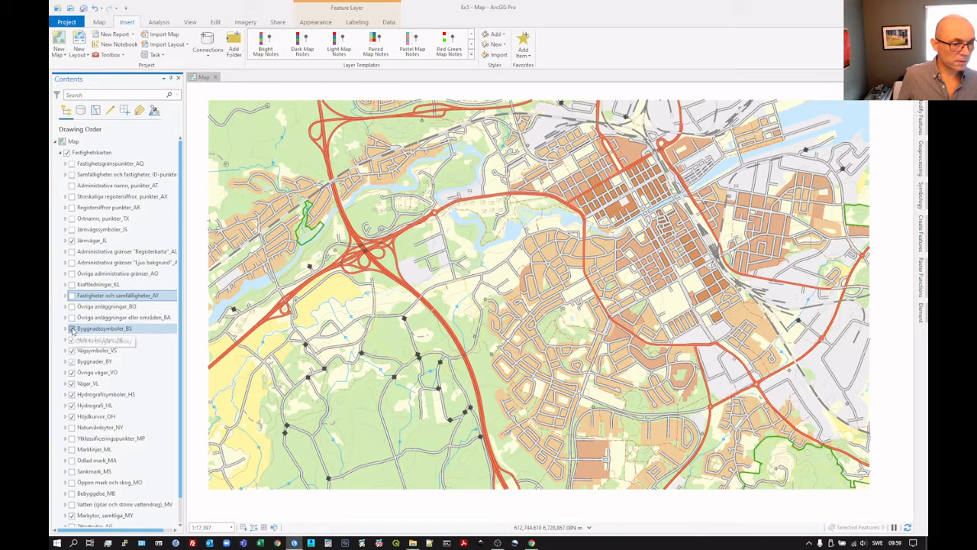
left_click(72, 351)
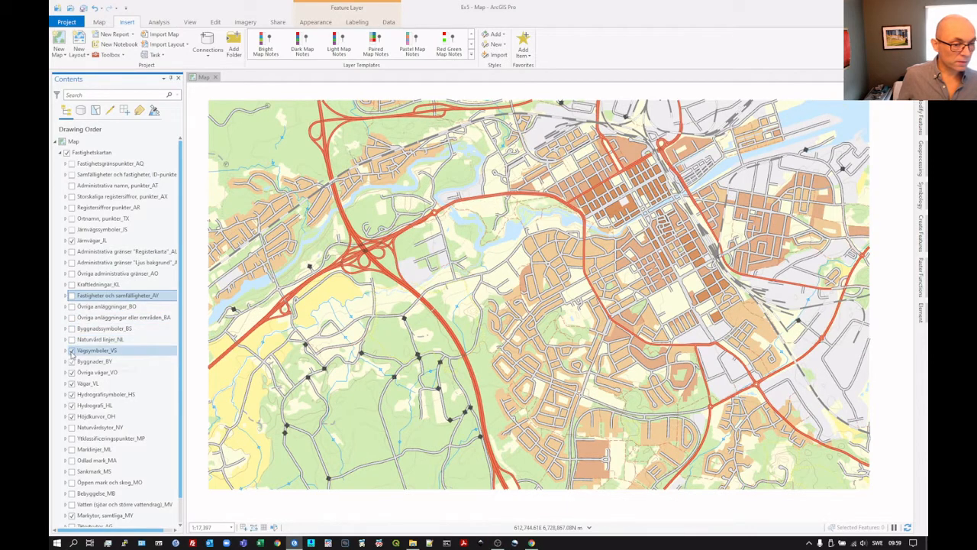
Hide Byggnader_BY, Hydrografisymboler_HS, Hydrografi_HL, Höjdkurvor_OH, Markytor, samtliga_MY and Järnvägar_JL, keeping only the road layers Övriga vägar_VO and Vägar_VL.
scroll(73, 342, "down", 1)
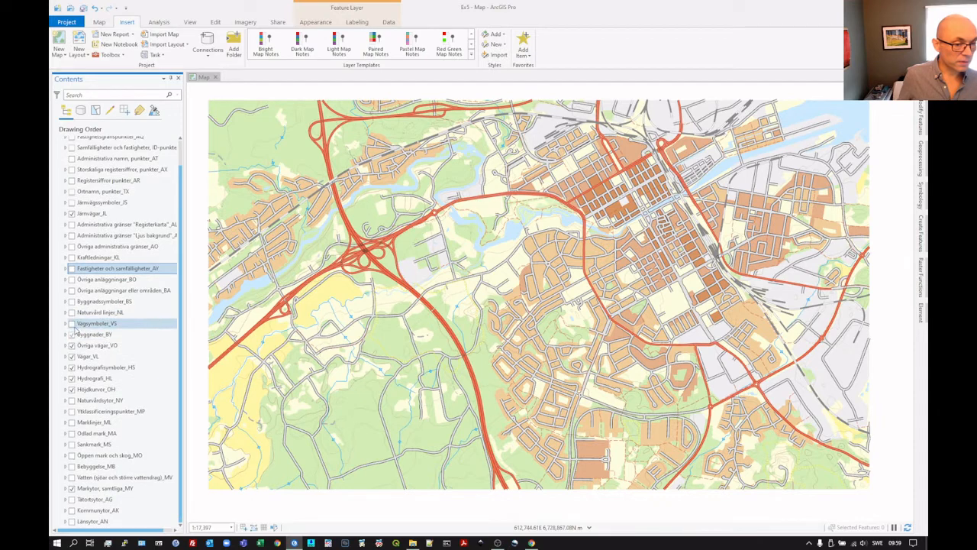
left_click(72, 334)
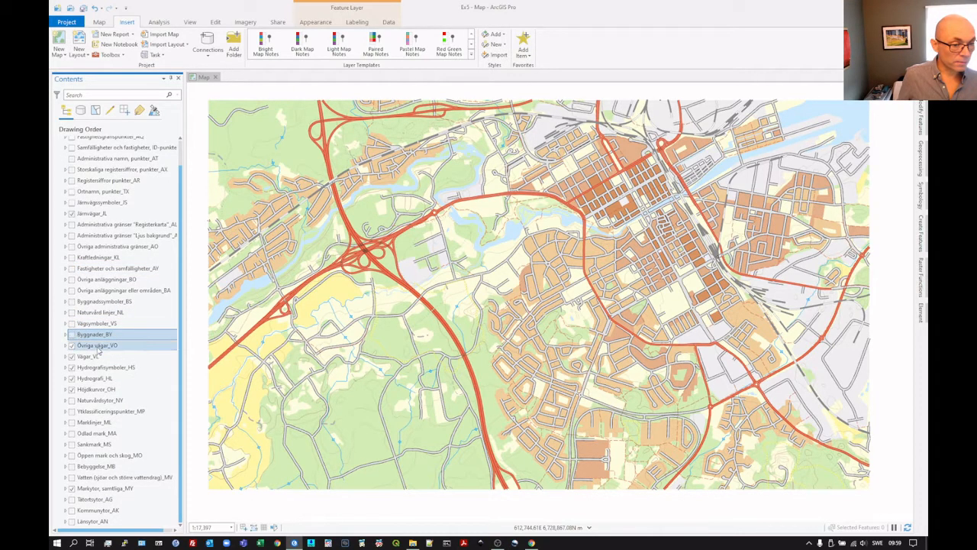
left_click(72, 368)
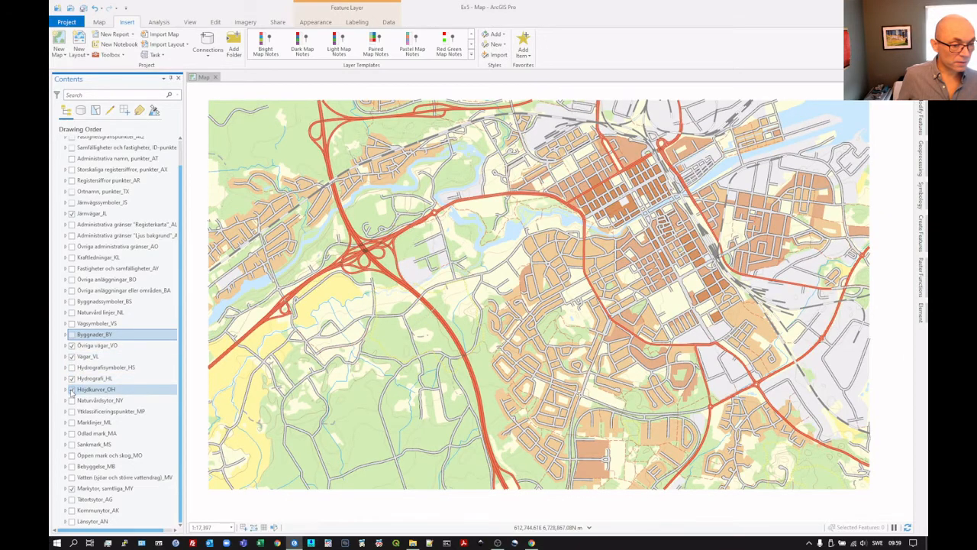
left_click(71, 390)
left_click(72, 379)
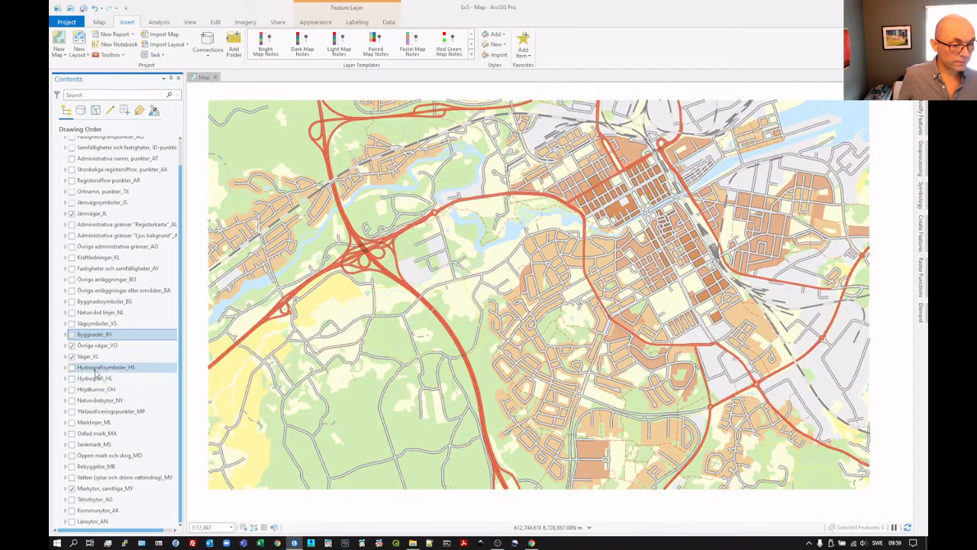
left_click(71, 488)
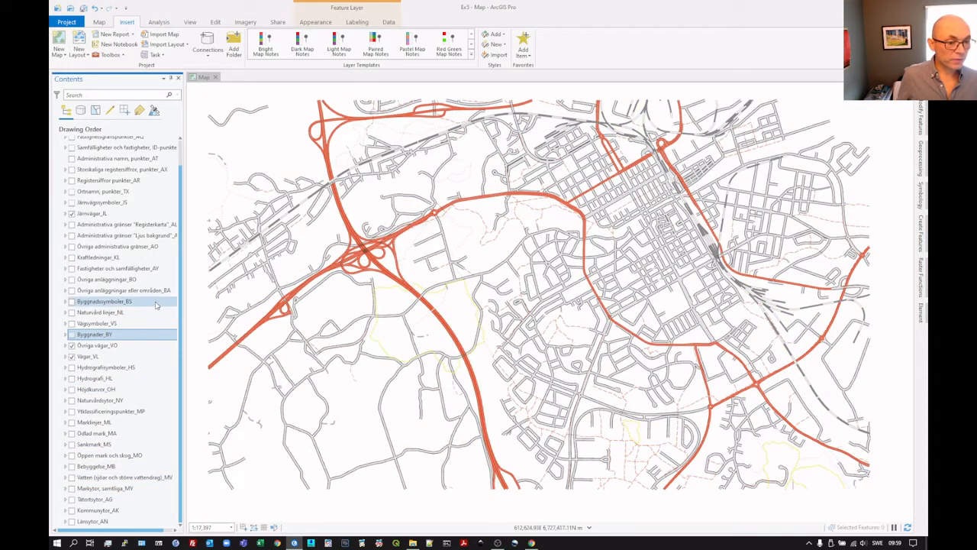
left_click(71, 213)
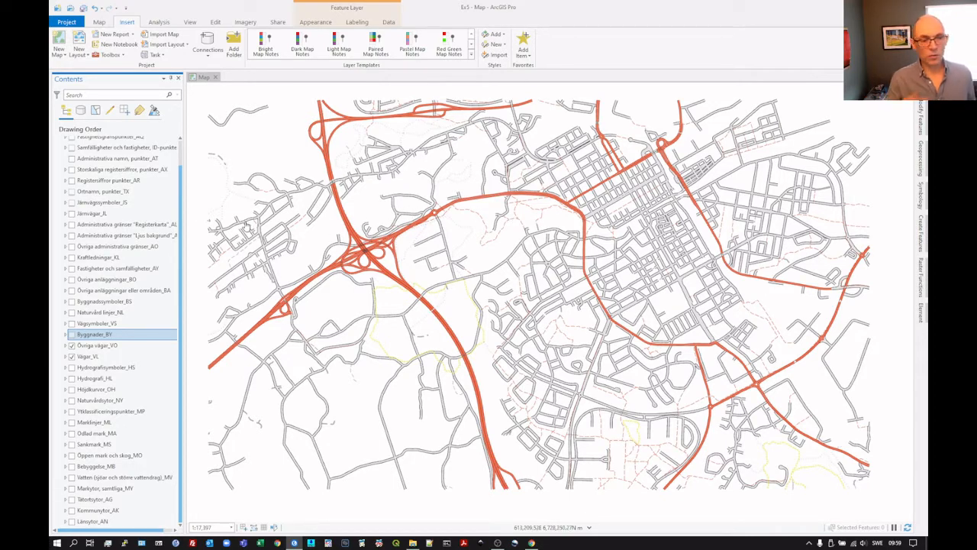
Switch to the exercise page in Chrome and read the SQL queries section on selecting road types by DETALJTYP with OR, IN and NOT IN.
key("alt+Tab")
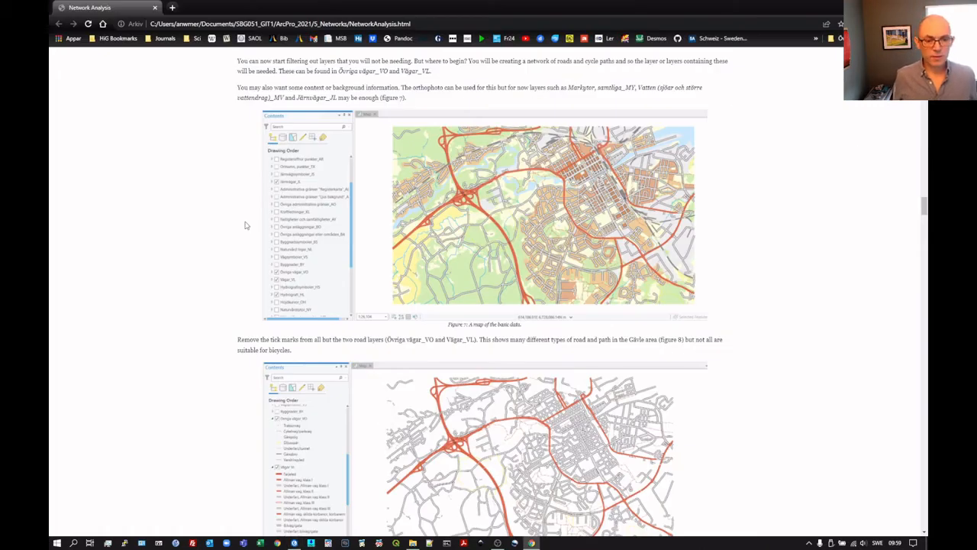
scroll(245, 226, "down", 3)
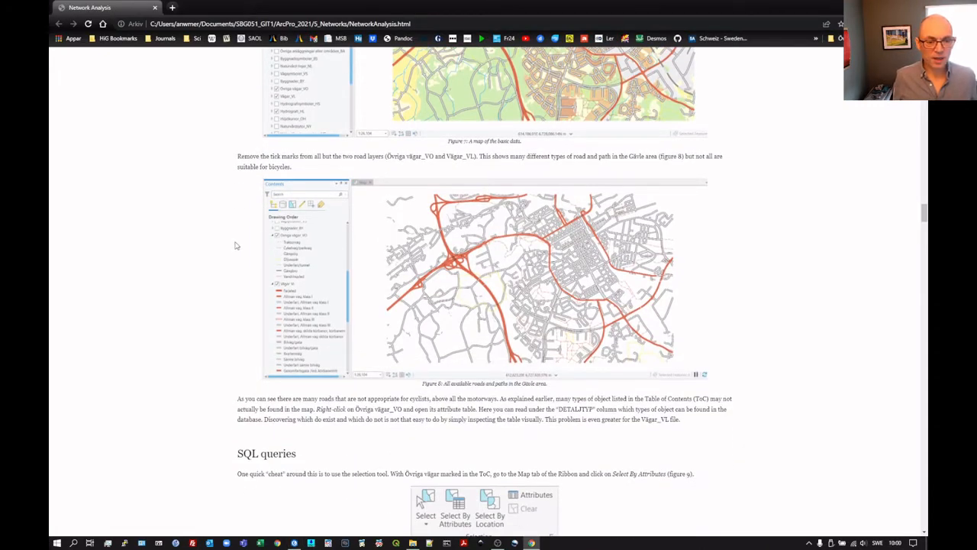
scroll(236, 245, "down", 3)
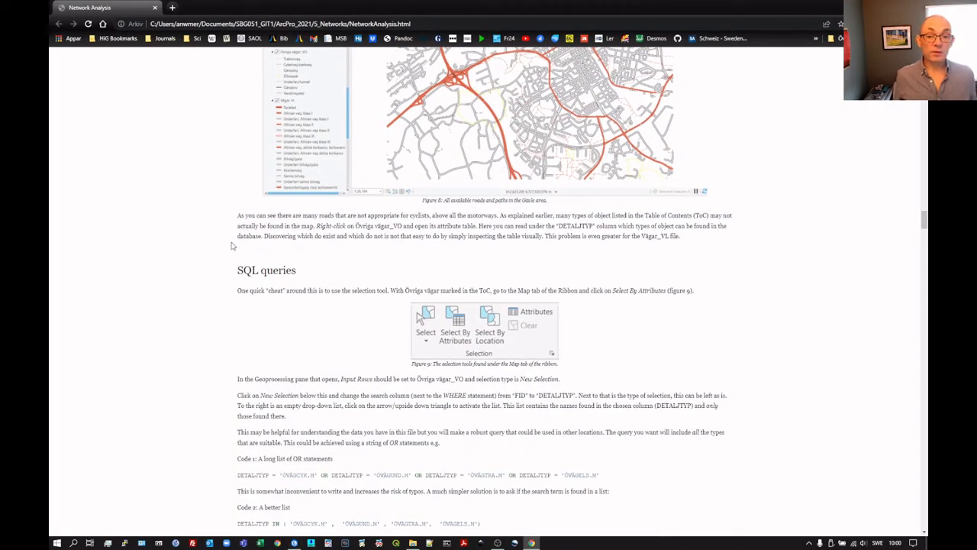
scroll(207, 249, "down", 2)
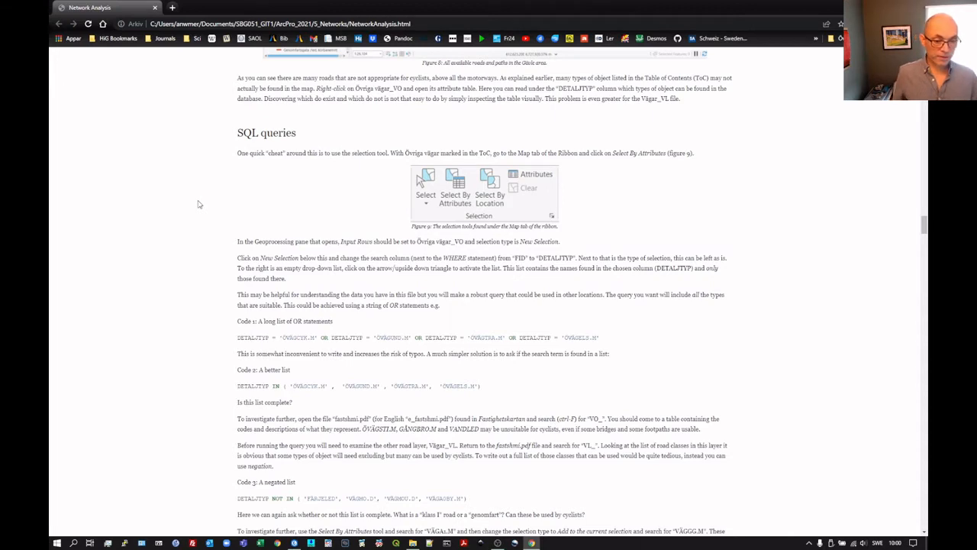
scroll(204, 208, "down", 3)
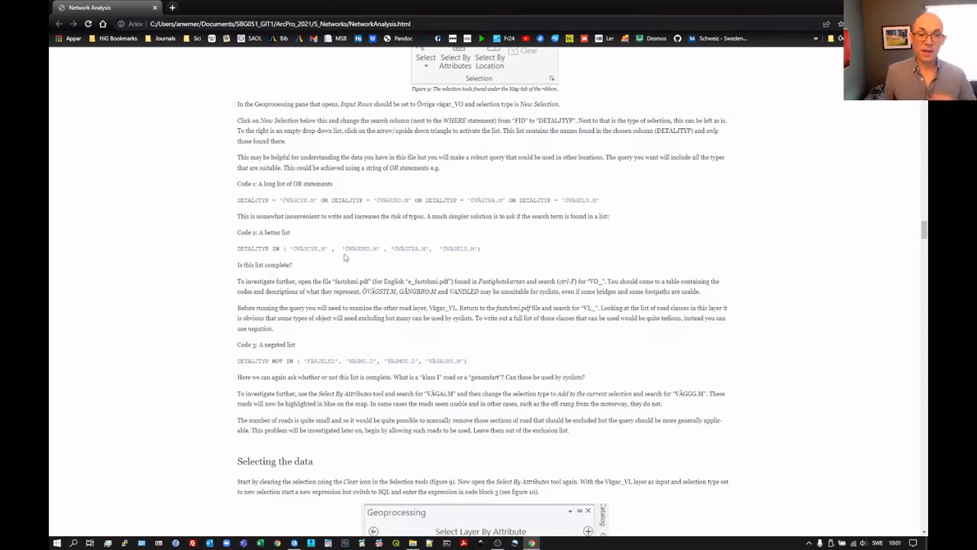
scroll(341, 252, "down", 1)
scroll(341, 260, "down", 1)
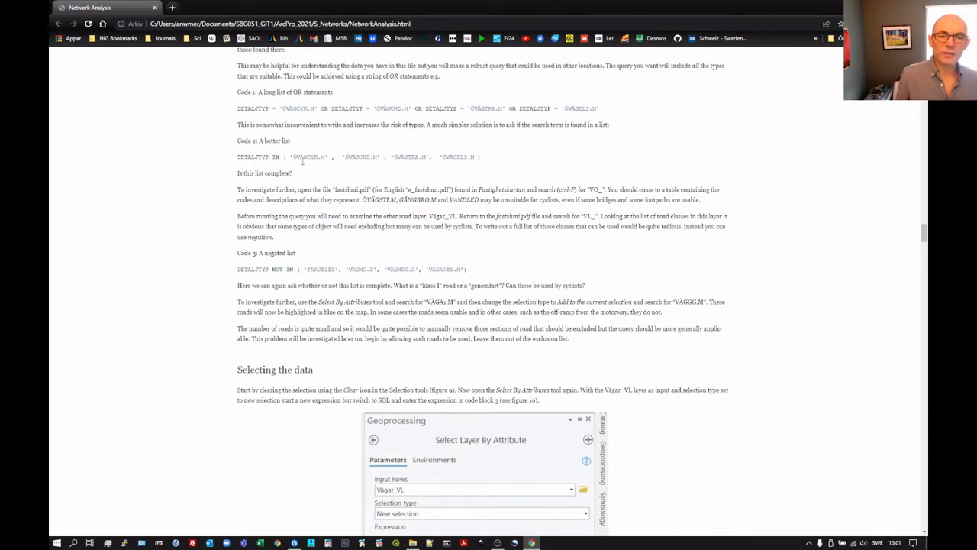
scroll(350, 183, "up", 2)
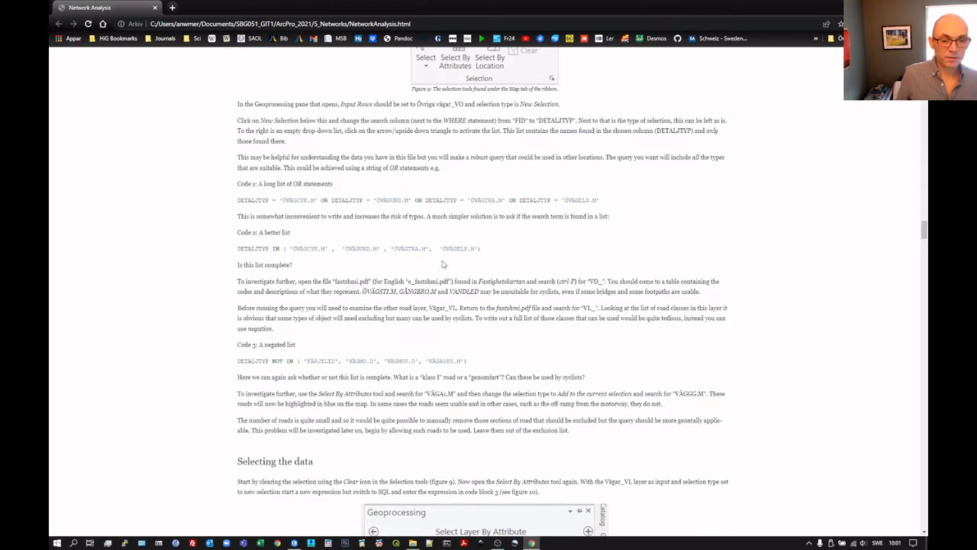
Switch to File Explorer and open e_fastshmi.pdf from the Documentation folder of Fastighetskartan.
key("alt+Tab")
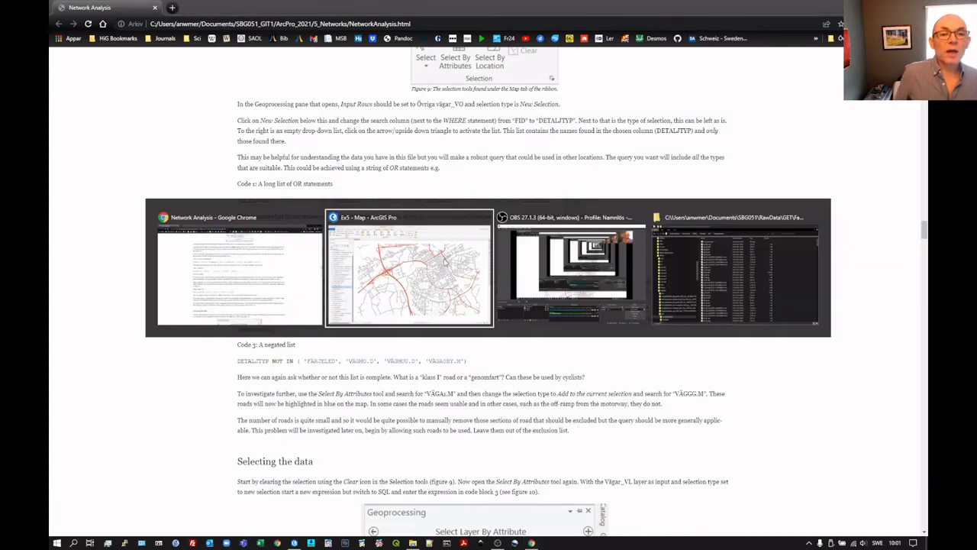
key("alt+Tab")
key("alt+Tab")
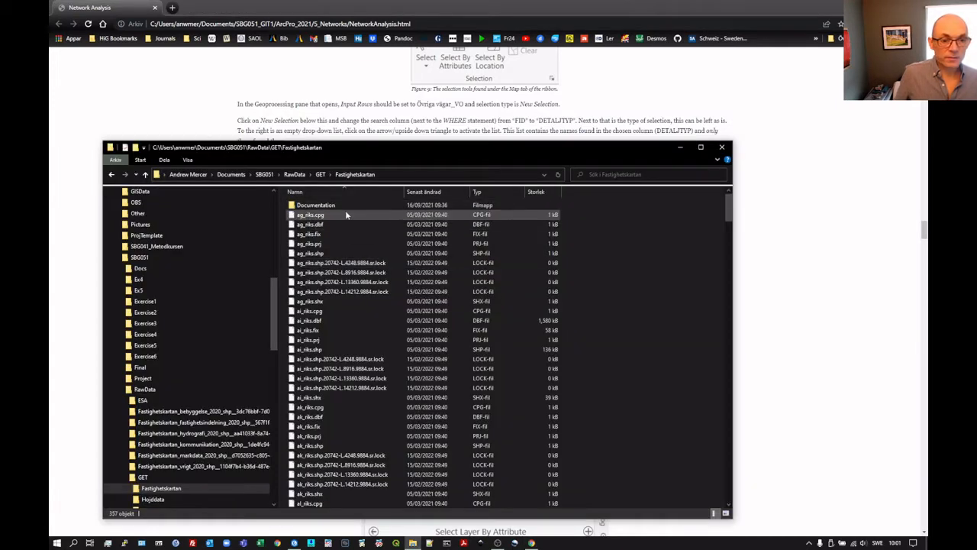
double_click(314, 205)
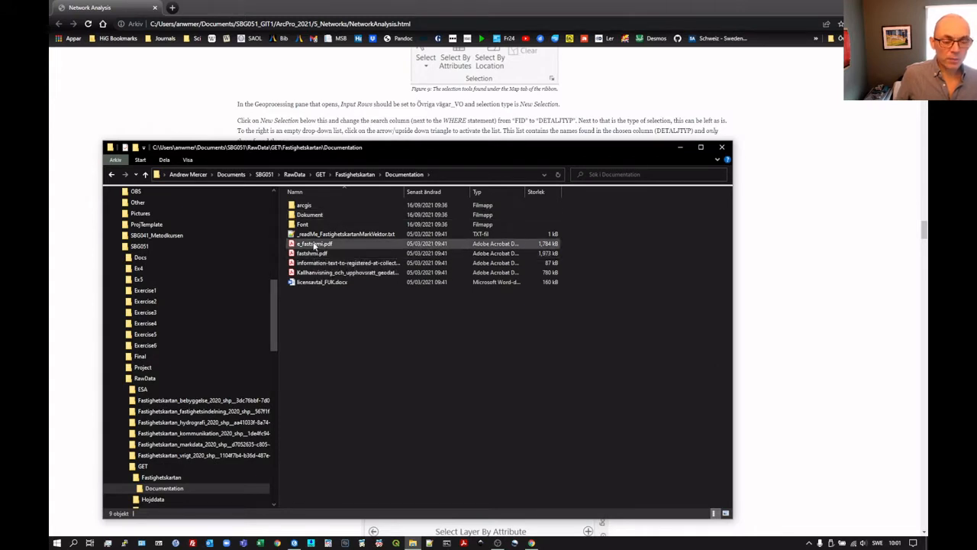
left_click(313, 245)
double_click(313, 244)
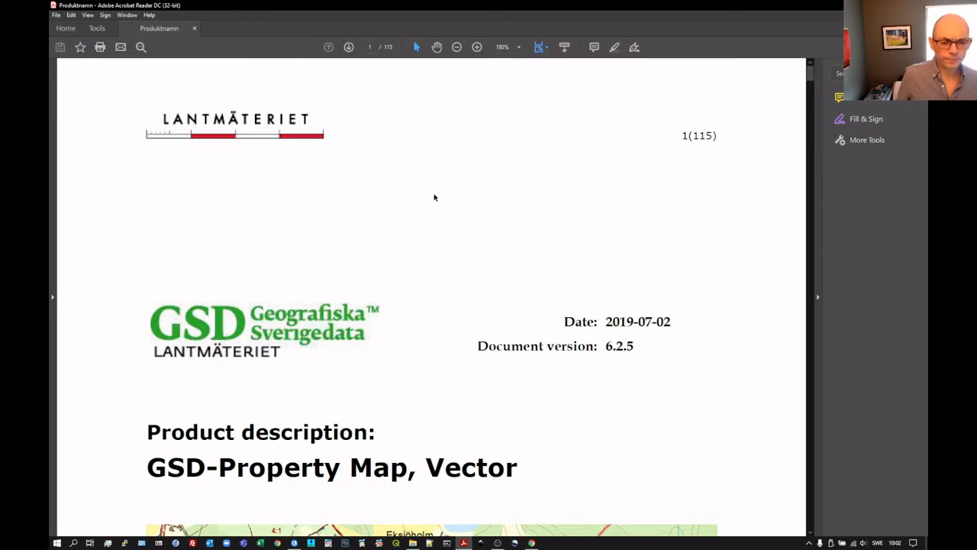
Find section 6.2.6, VO Line layer with other roads, through the table of contents of the product description.
scroll(435, 198, "down", 10)
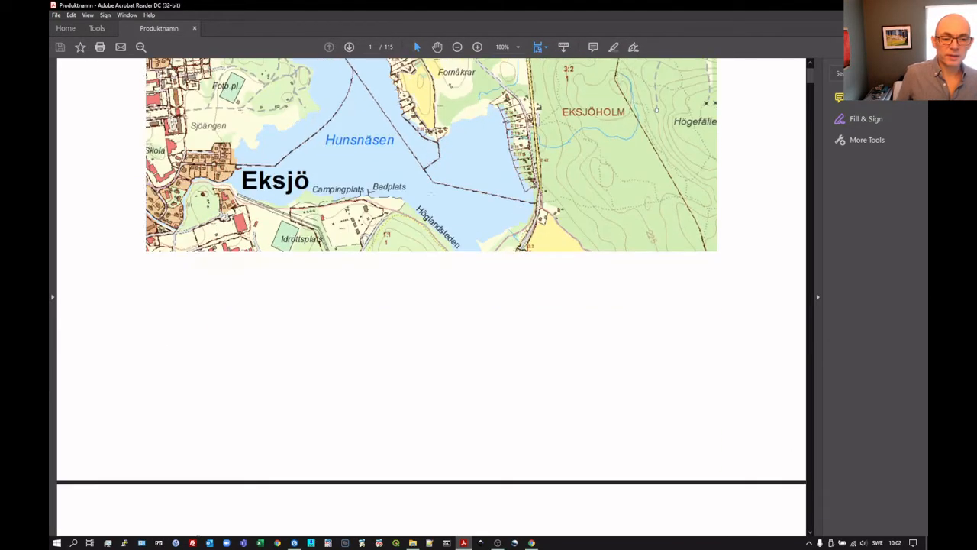
scroll(432, 198, "down", 6)
scroll(431, 199, "down", 8)
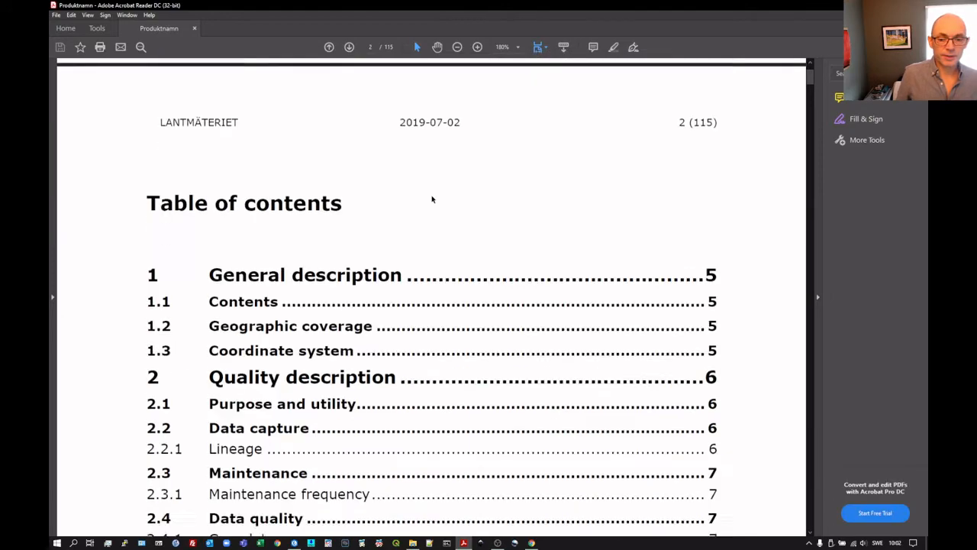
scroll(431, 198, "down", 8)
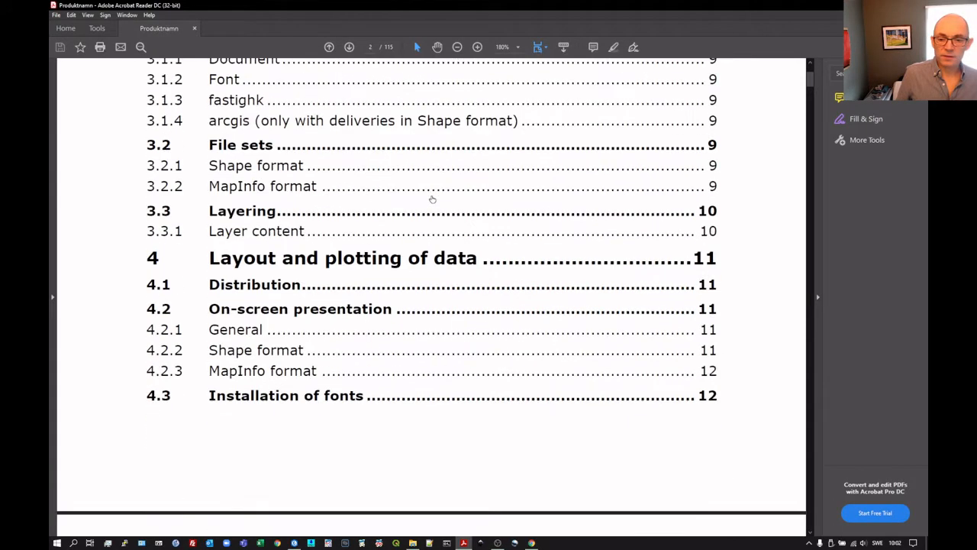
scroll(432, 199, "down", 6)
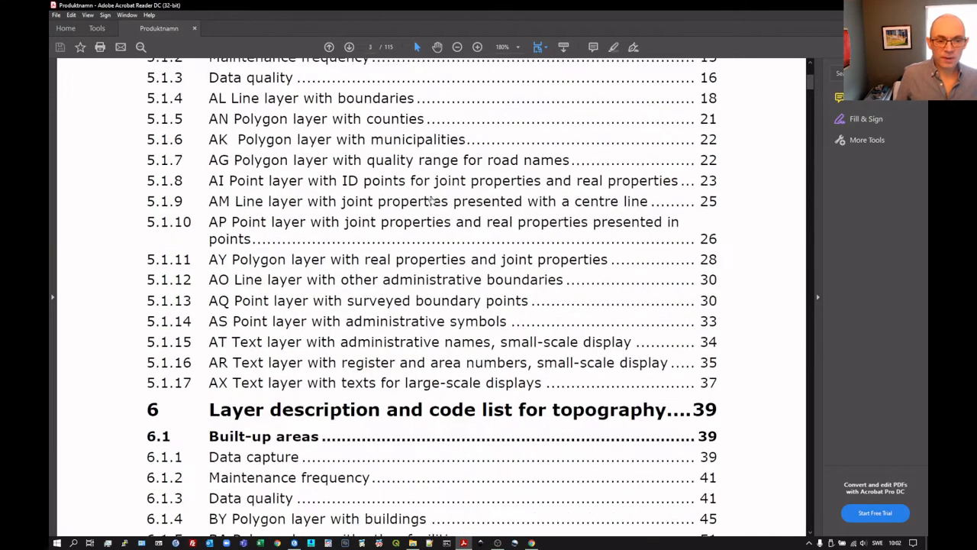
scroll(430, 200, "down", 7)
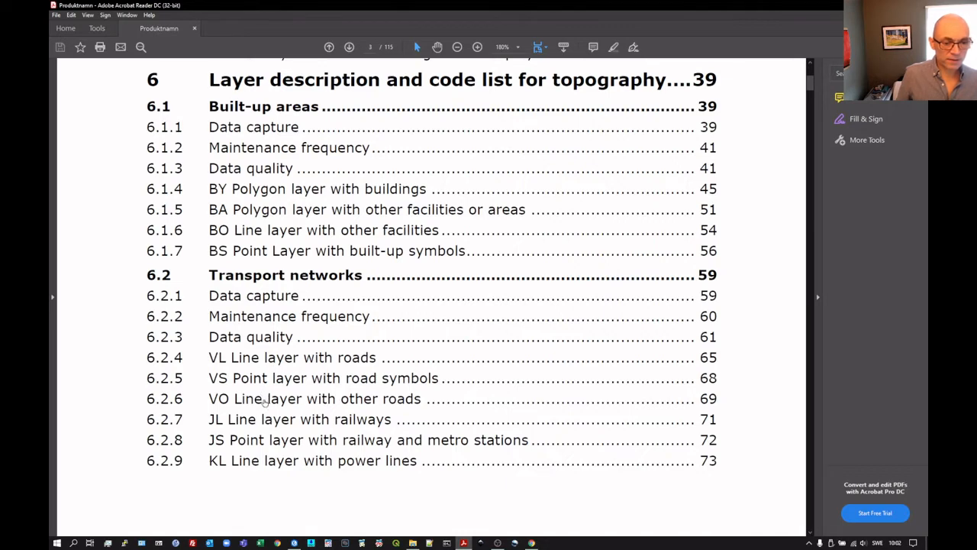
left_click(264, 400)
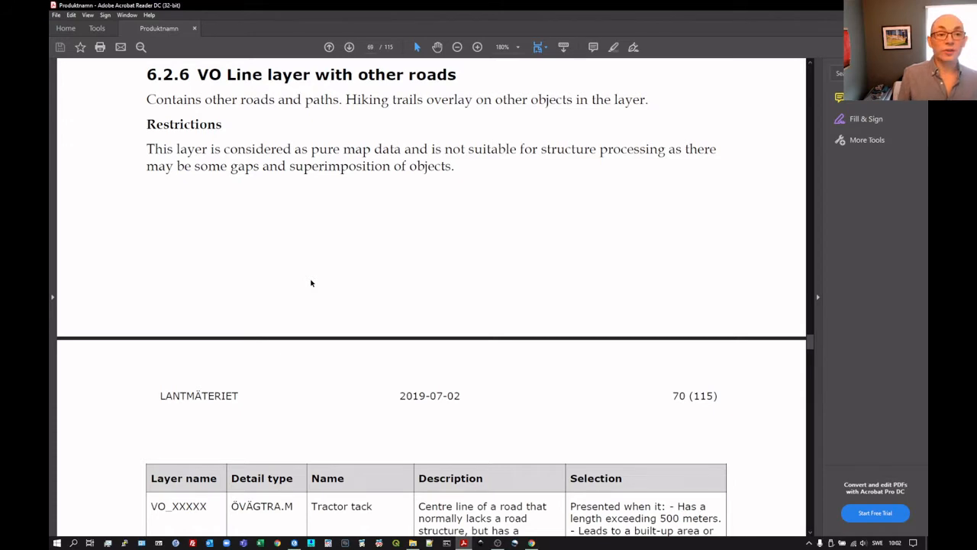
Read the restrictions of the VO layer and the start of its detail type table, covering ÖVÄGTRA.M and ÖVÄGCYK.M.
scroll(310, 284, "up", 1)
scroll(310, 284, "down", 5)
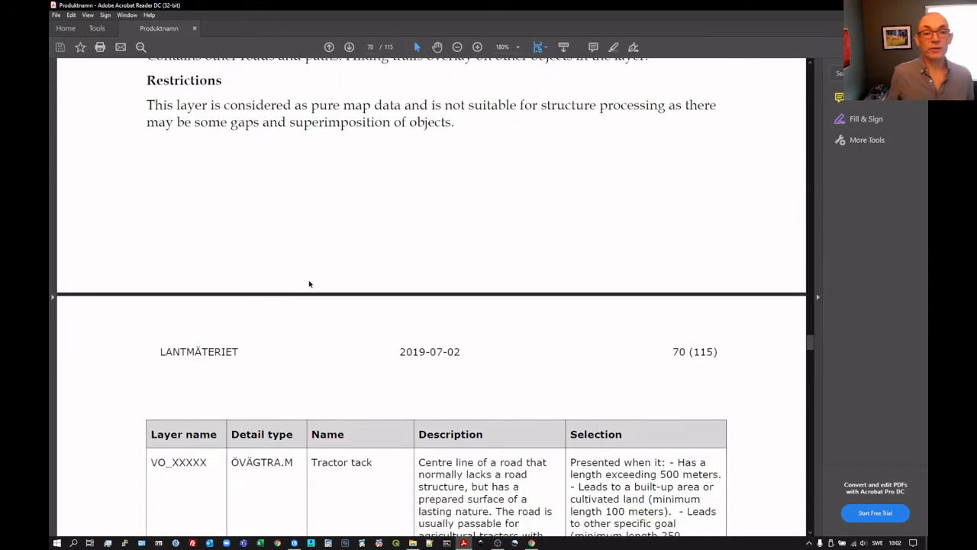
scroll(323, 281, "down", 1)
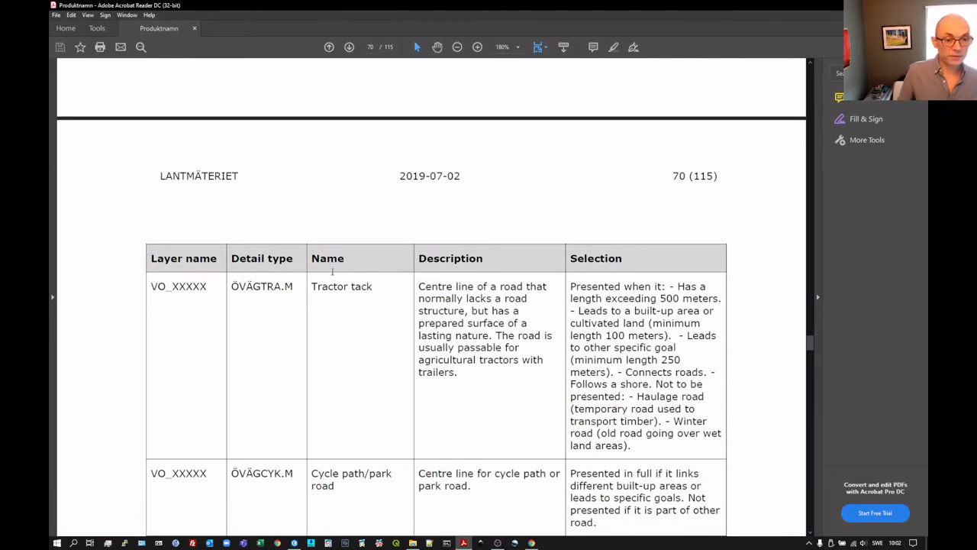
scroll(336, 272, "down", 1)
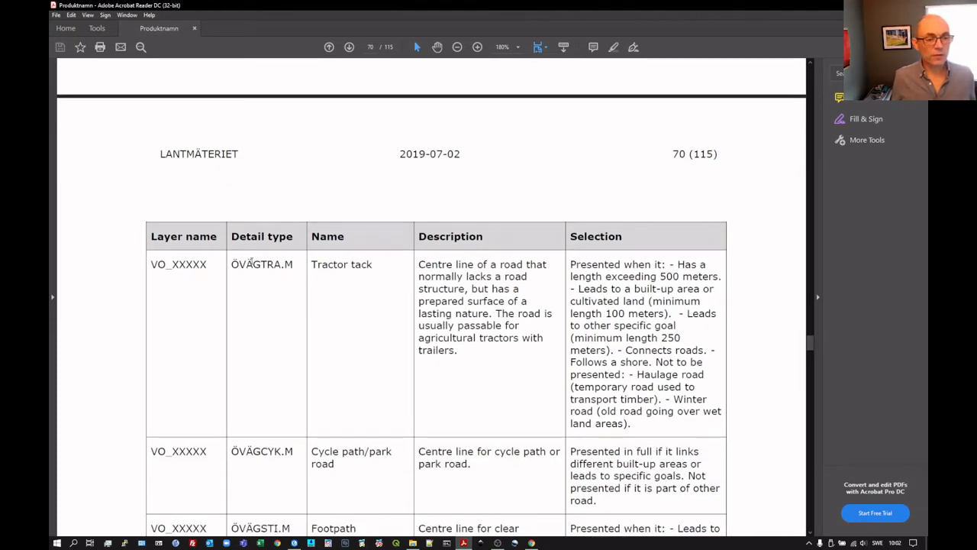
scroll(327, 331, "down", 3)
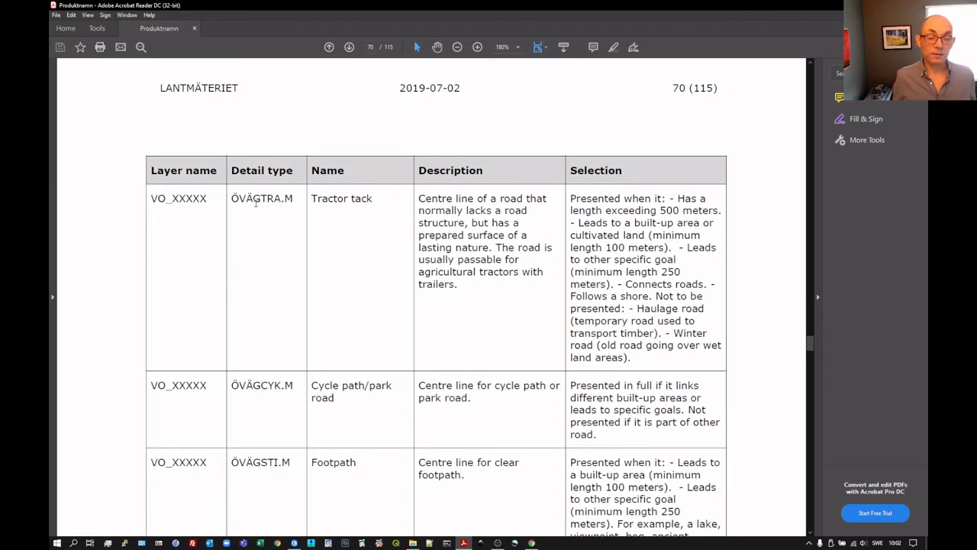
Switch to ArcGIS Pro, inspect the DETALJTYP values in the attribute table of Övriga vägar_VO, and close the table.
key("alt+Tab")
key("alt+Tab")
key("alt+Tab")
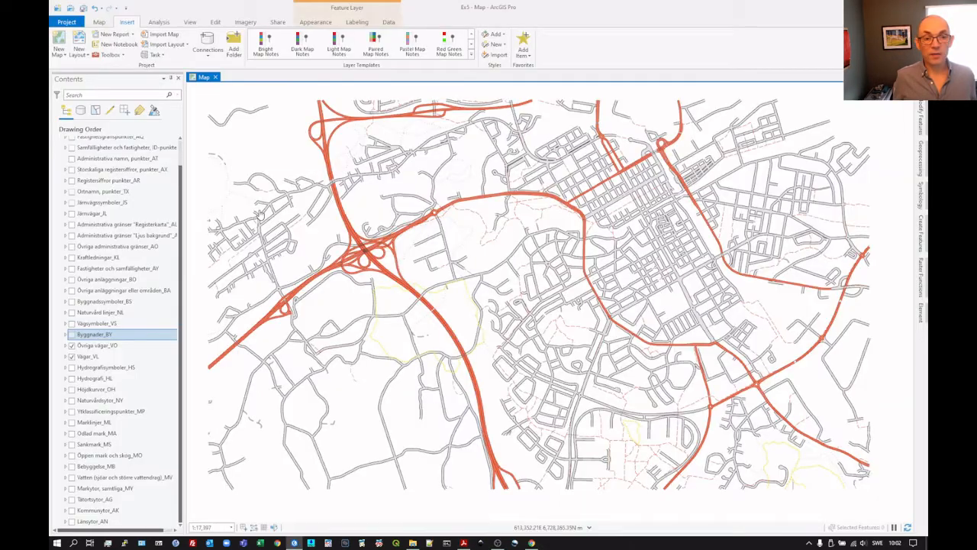
left_click(107, 345)
right_click(107, 346)
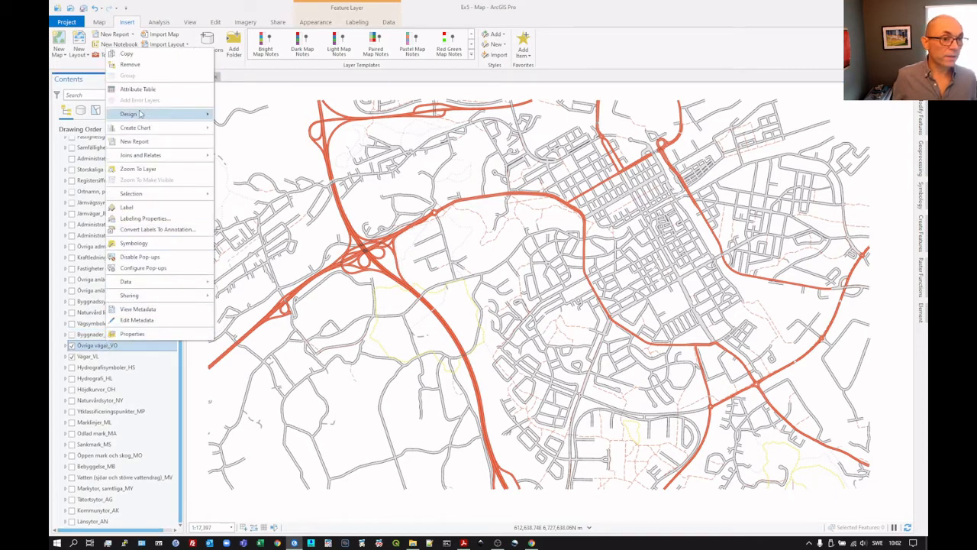
left_click(133, 89)
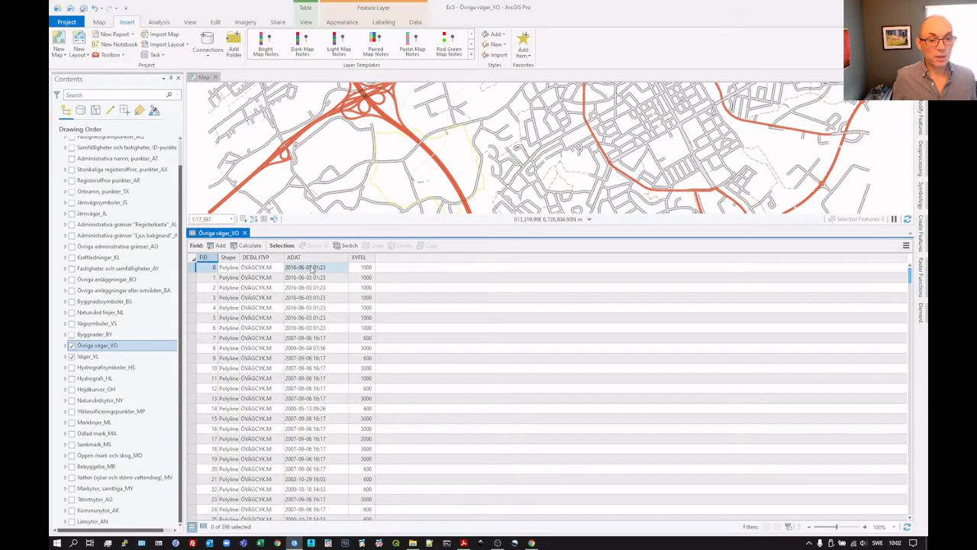
left_click(245, 233)
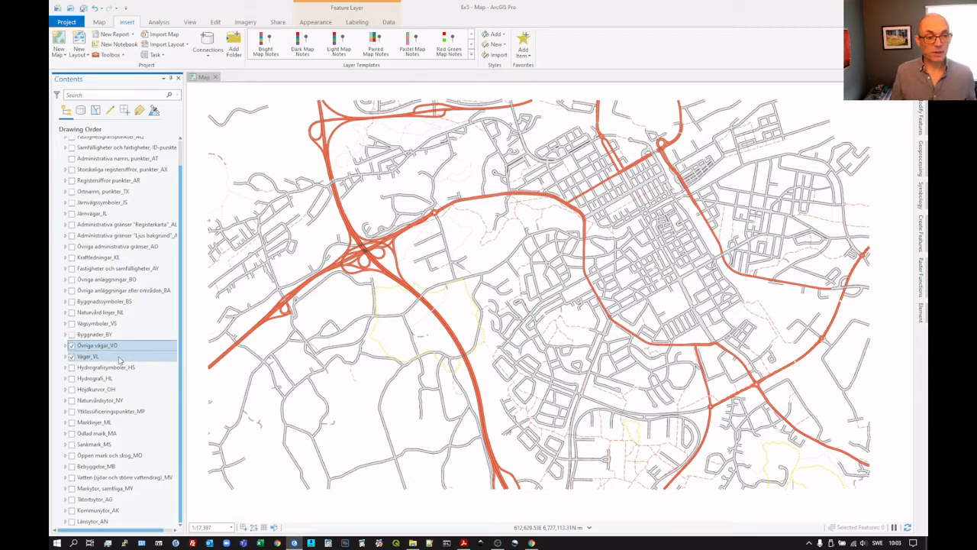
Switch back to the PDF and examine the VO detail types from tractor track to footbridge for suitability to cyclists.
key("alt+Tab")
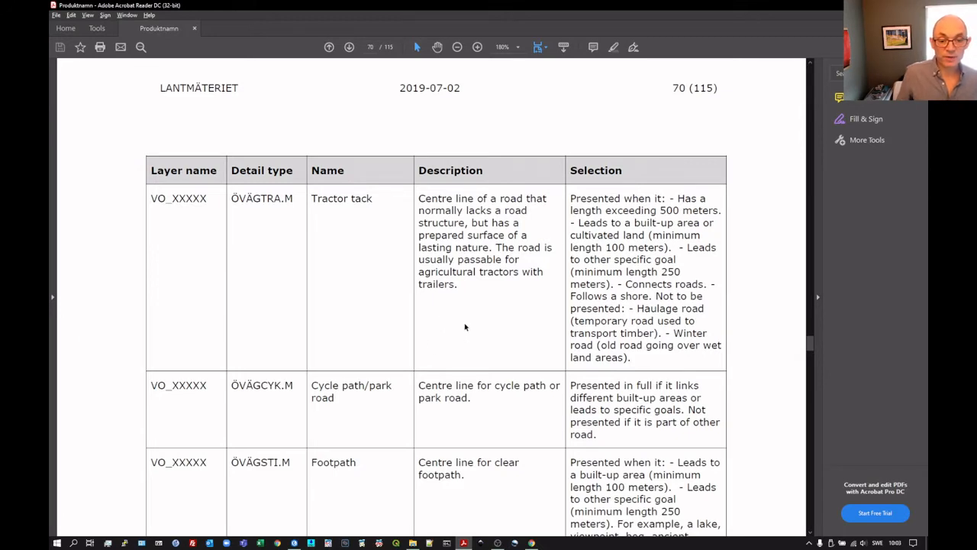
scroll(465, 327, "down", 2)
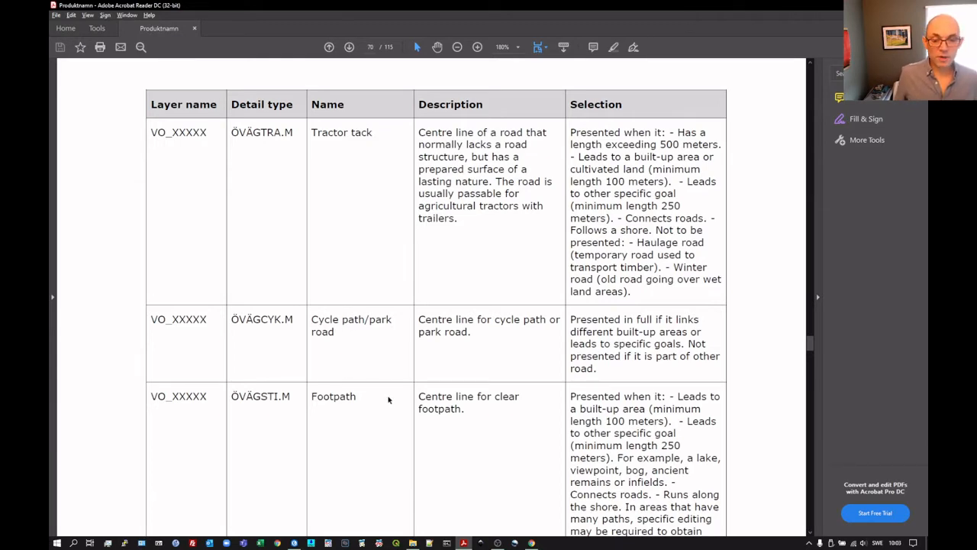
scroll(396, 353, "down", 5)
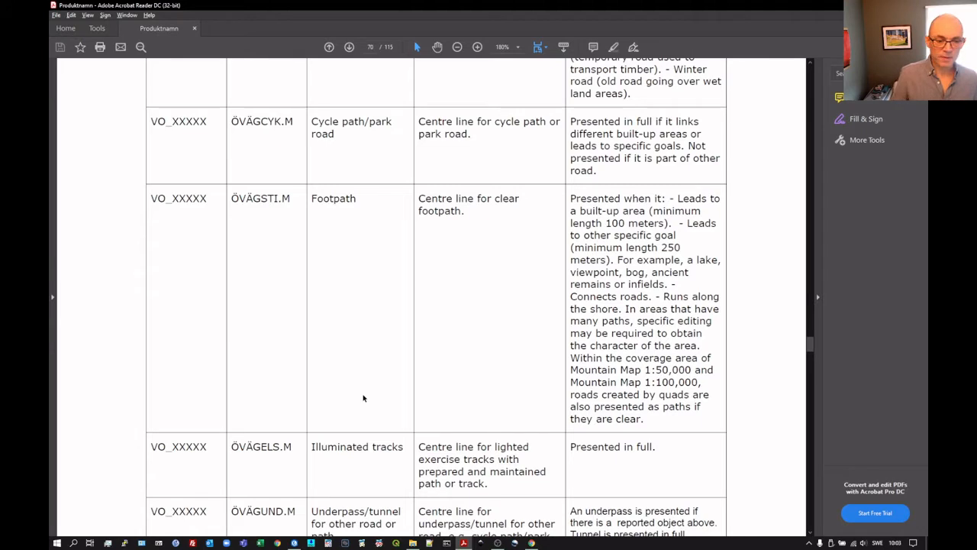
scroll(363, 398, "down", 2)
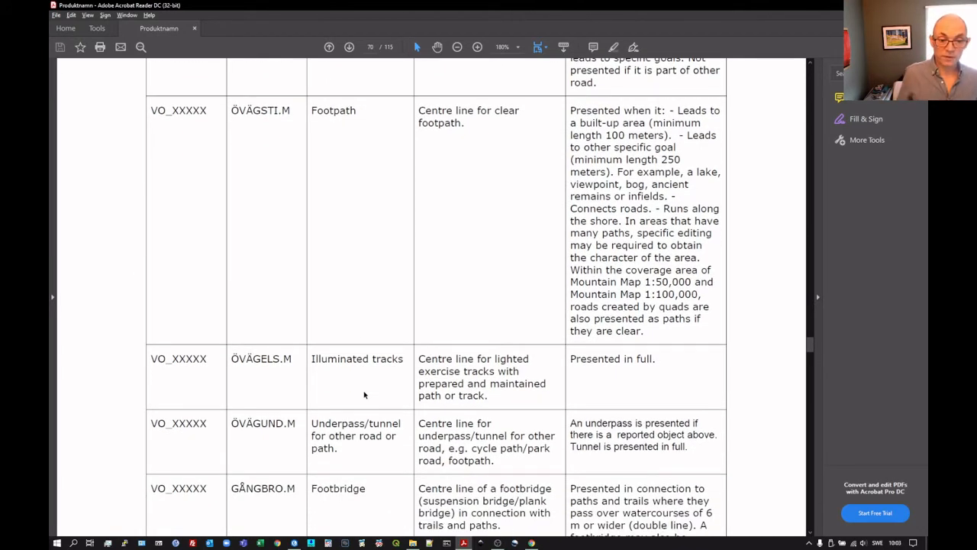
scroll(365, 394, "down", 5)
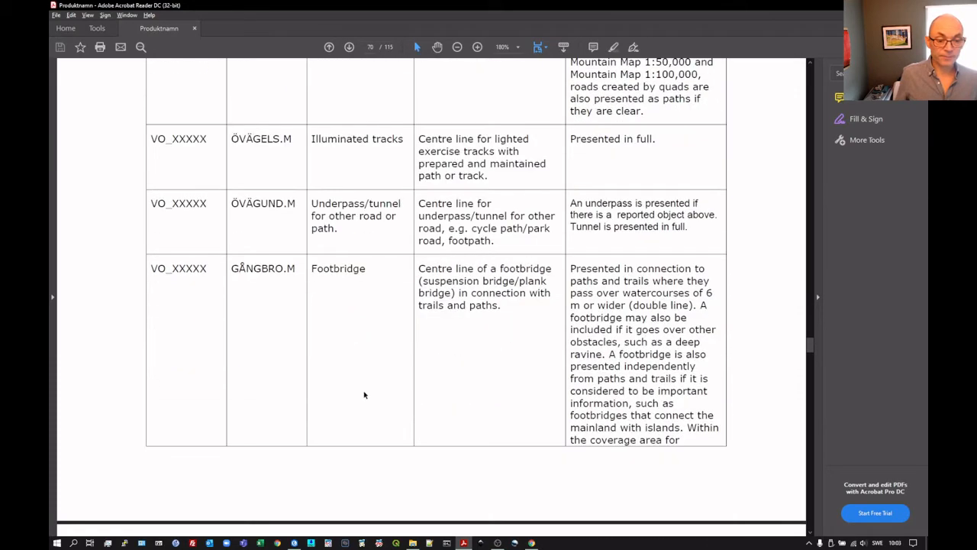
scroll(364, 395, "up", 15)
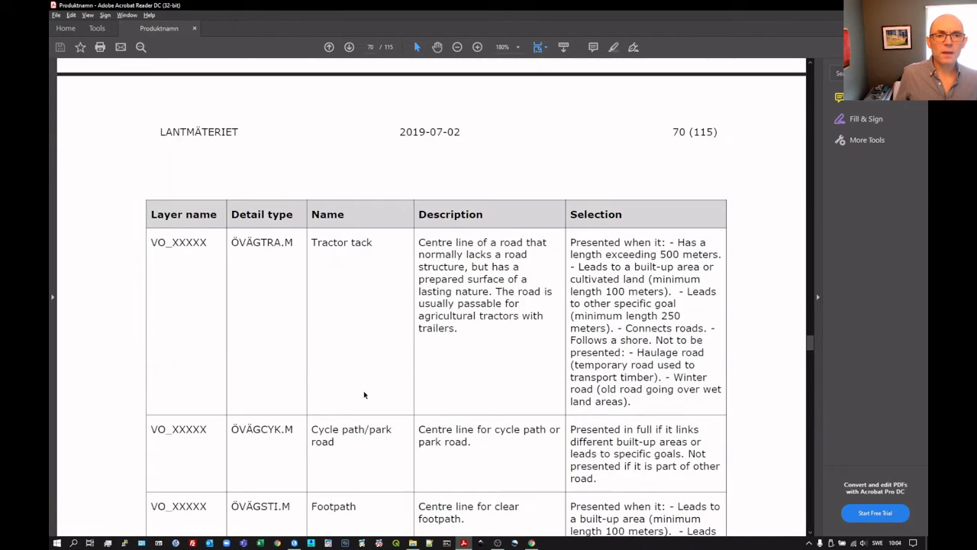
scroll(364, 395, "up", 1)
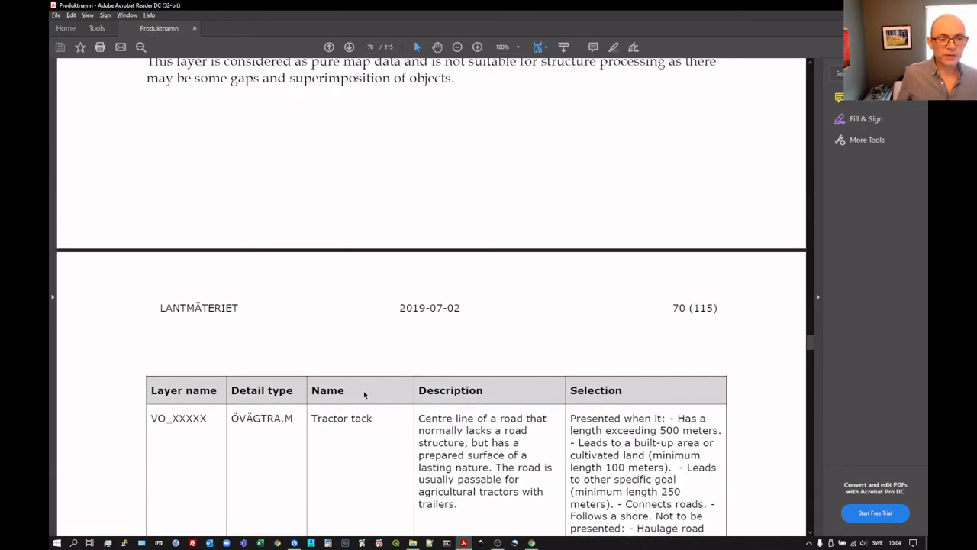
scroll(397, 458, "down", 1)
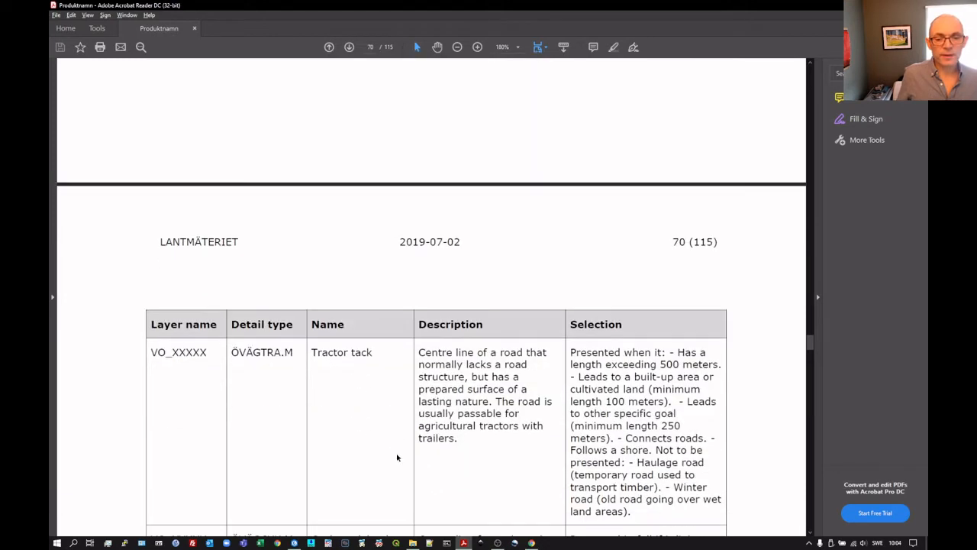
scroll(413, 396, "up", 2)
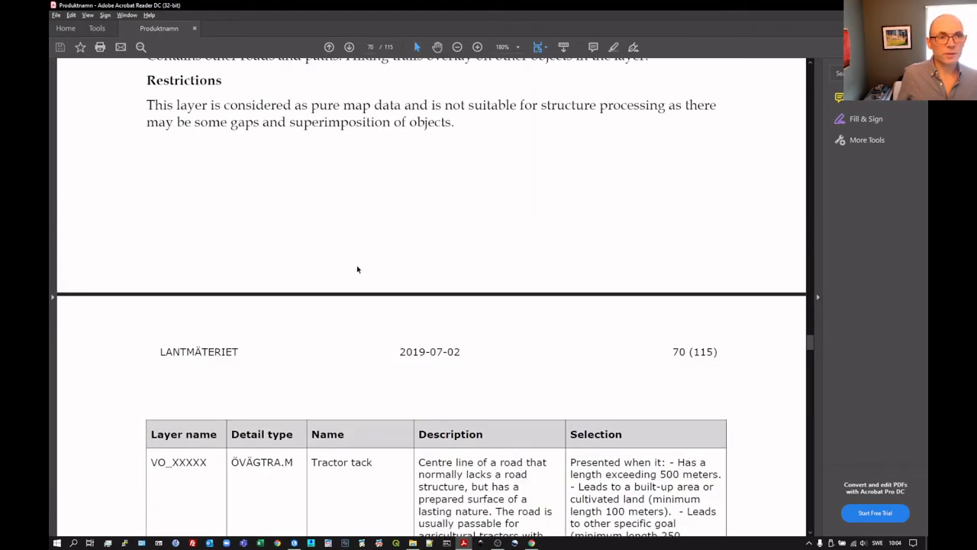
Check the map in ArcGIS Pro and switch to the exercise page in Chrome to review the DETALJTYP IN query.
left_click(294, 543)
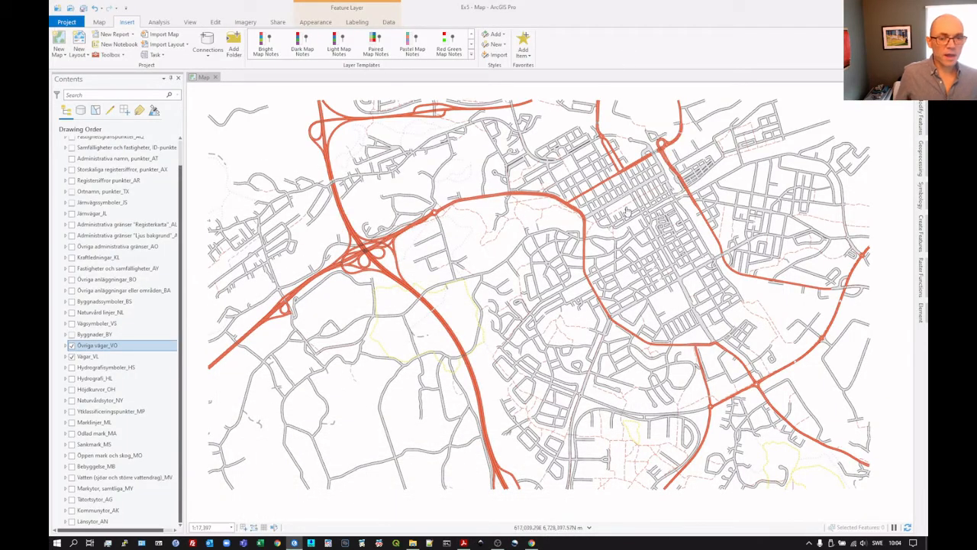
key("alt+Tab")
key("Tab")
key("Tab")
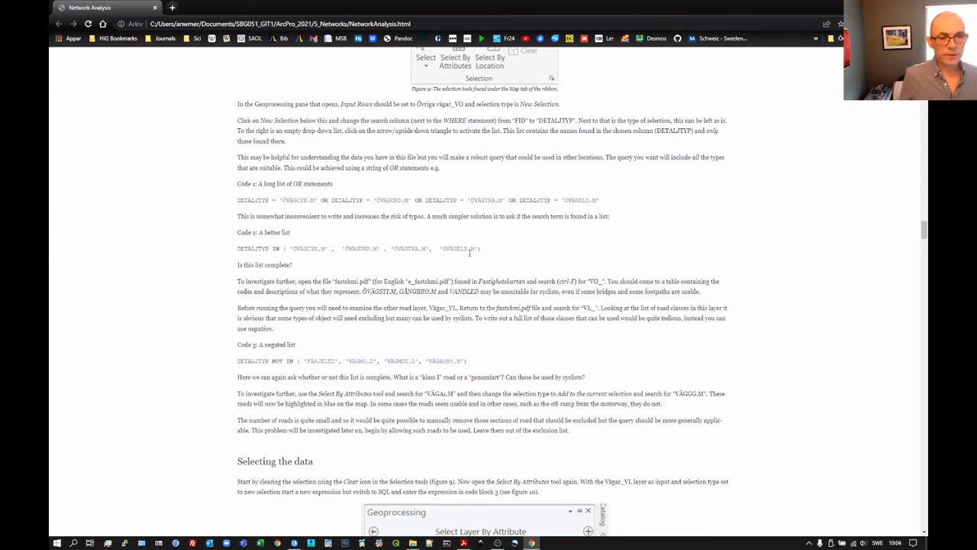
Switch to ArcGIS Pro and select the Vägar_VL layer in the layer list.
key("alt+Tab")
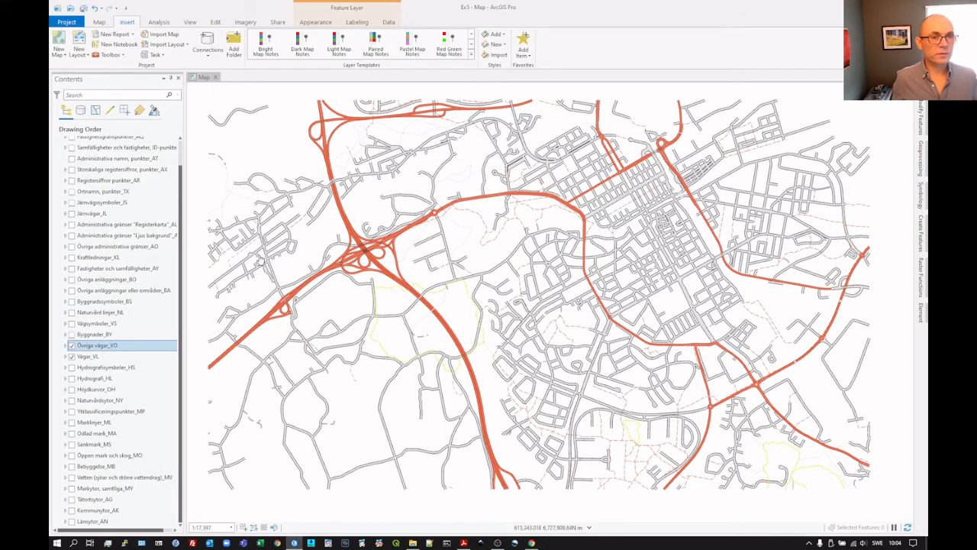
left_click(109, 355, "ctrl")
left_click(113, 349)
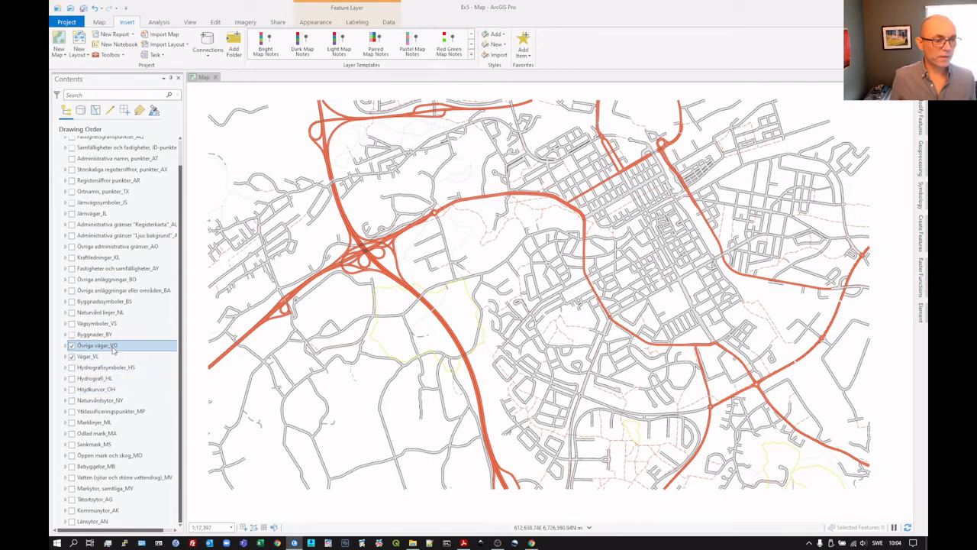
left_click(112, 355)
Read the negated NOT IN query and the Selecting the data instructions for Vägar_VL in Chrome, and return to ArcGIS Pro.
key("alt+Tab")
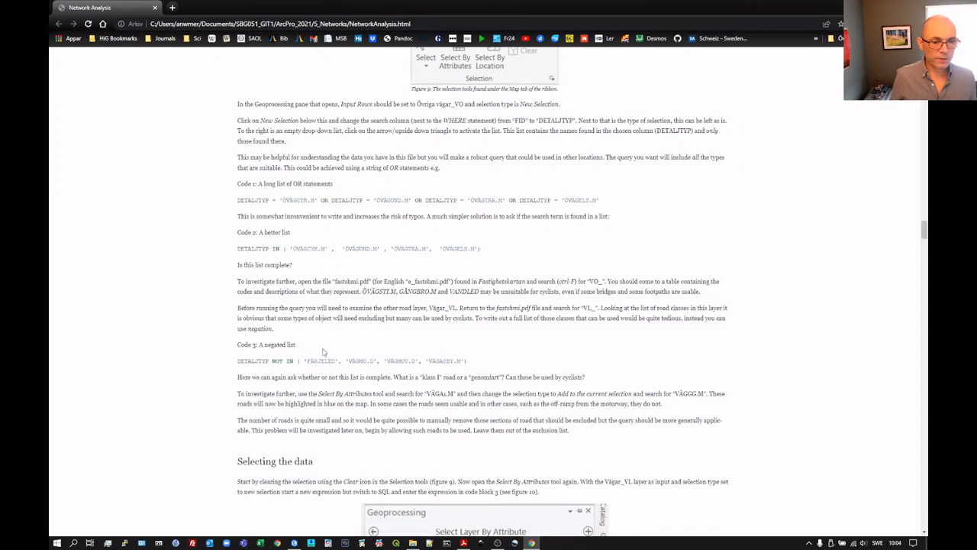
scroll(348, 363, "down", 4)
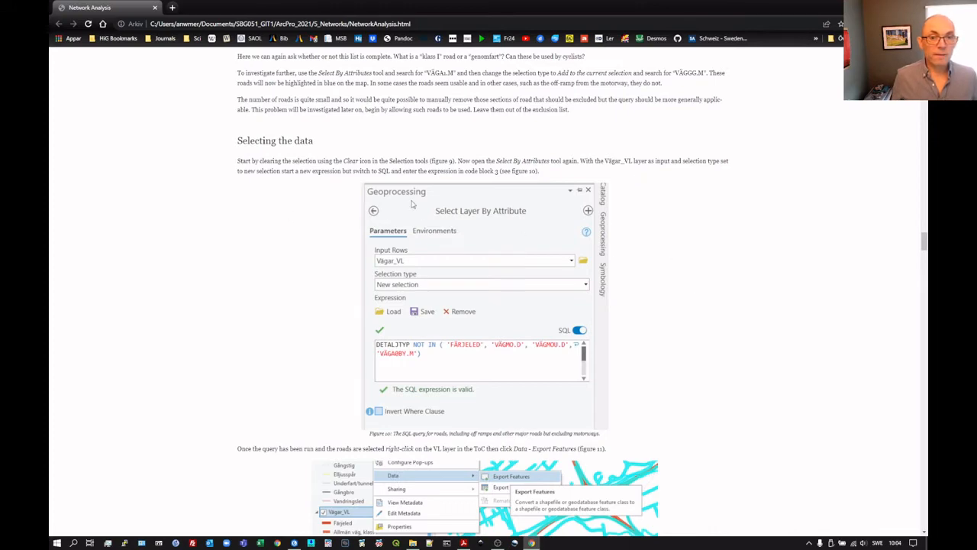
key("alt+Tab")
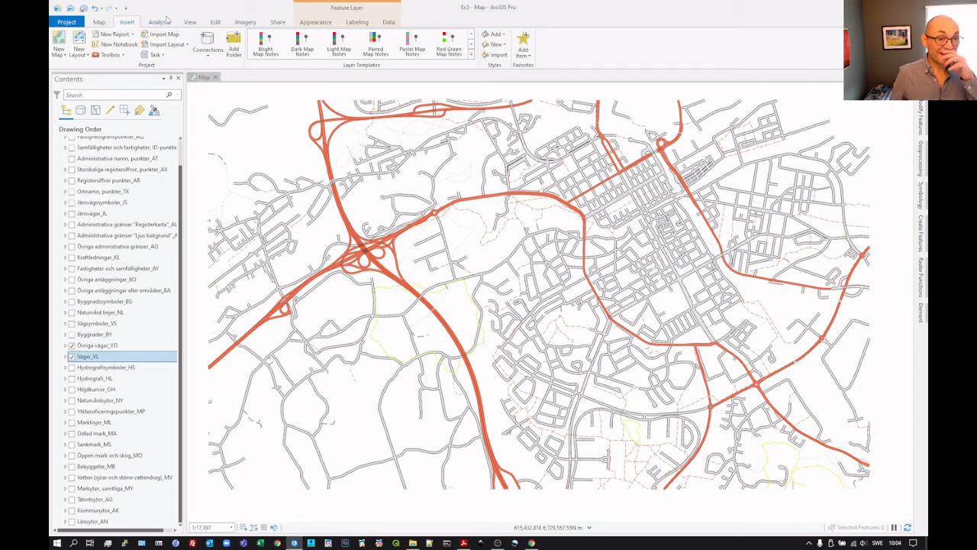
left_click(217, 22)
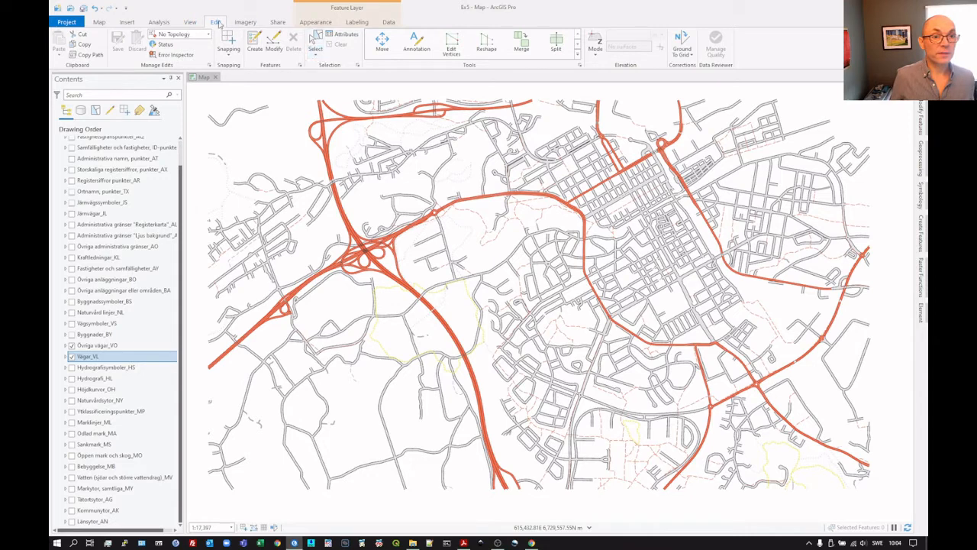
left_click(316, 56)
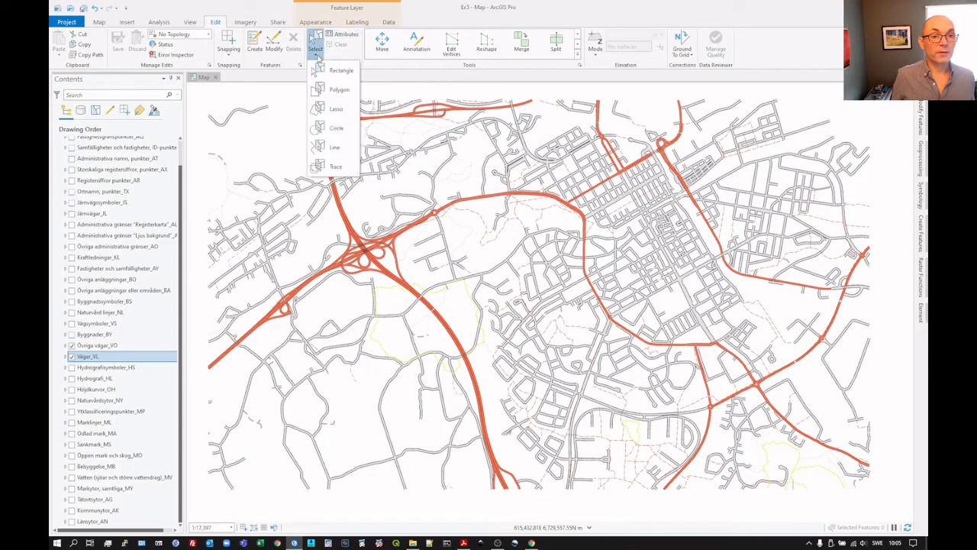
left_click(339, 35)
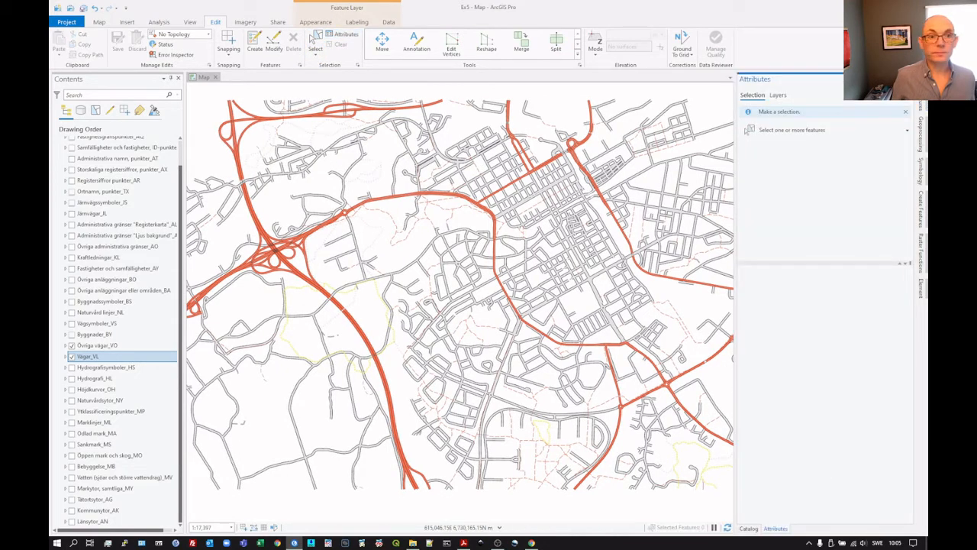
left_click(909, 78)
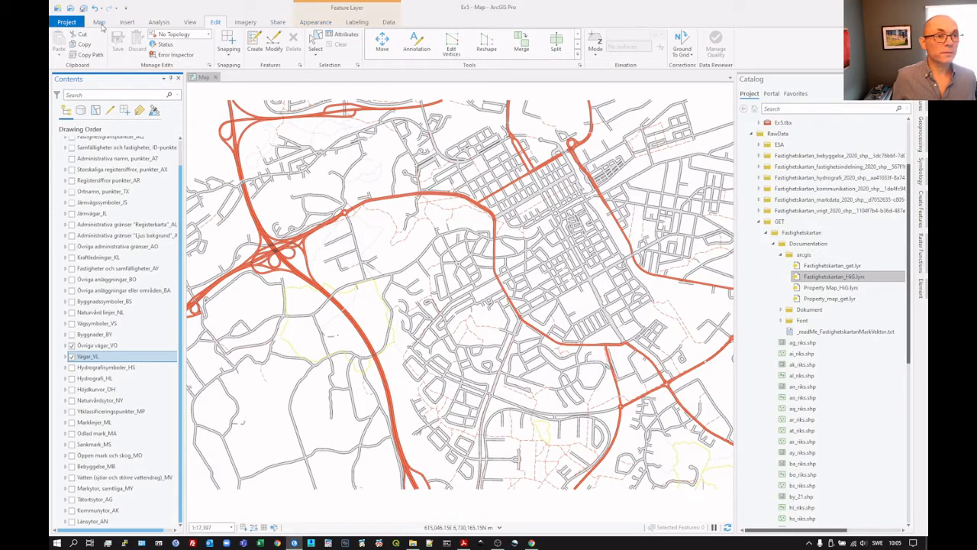
Open Select Layer By Attribute for Vägar_VL with a new selection and start a new expression.
left_click(99, 22)
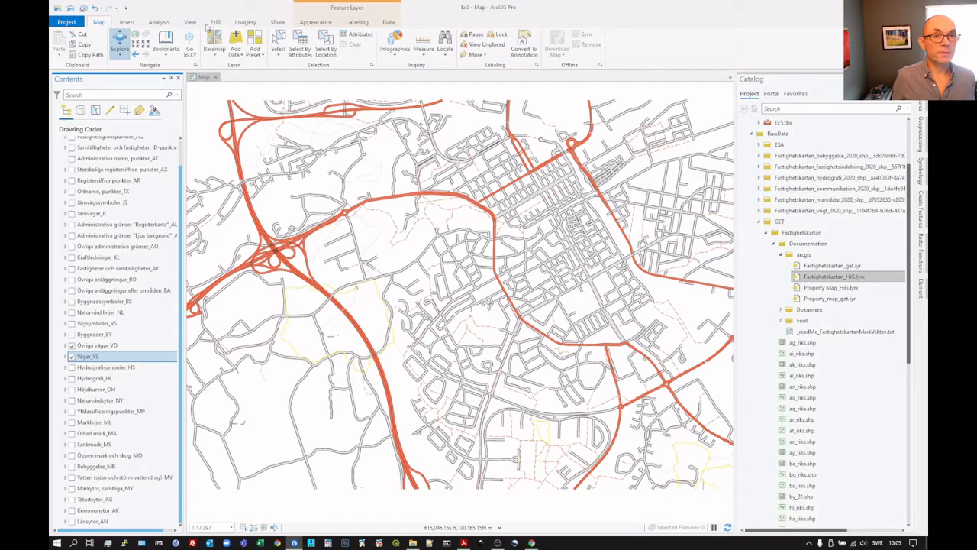
left_click(306, 52)
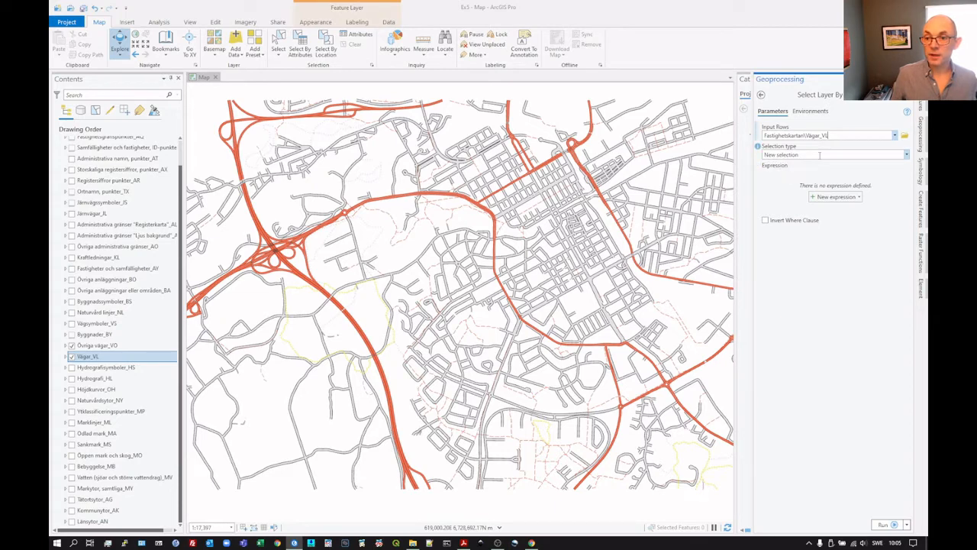
left_click(831, 197)
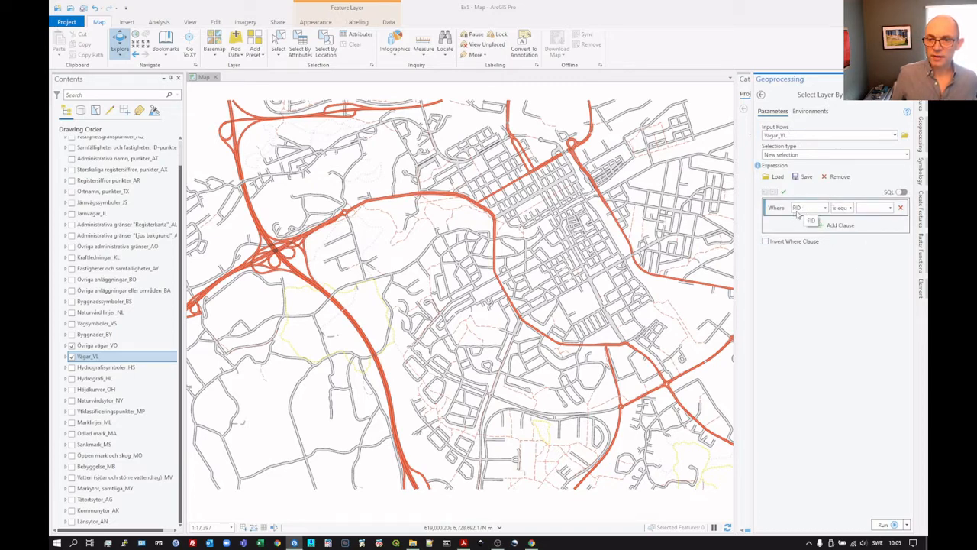
Open the Vägar_VL attribute table to look at its DETALJTYP column, and close the table.
right_click(109, 356)
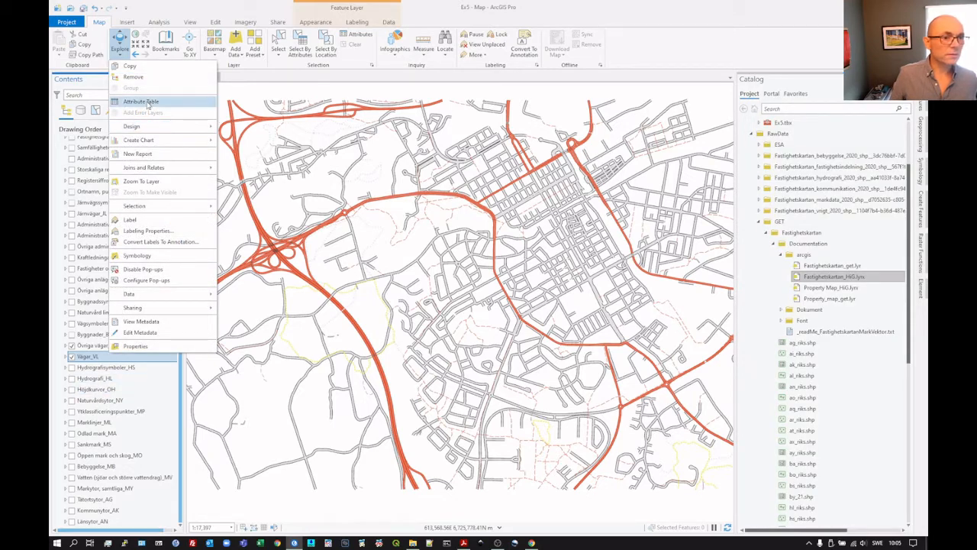
left_click(145, 102)
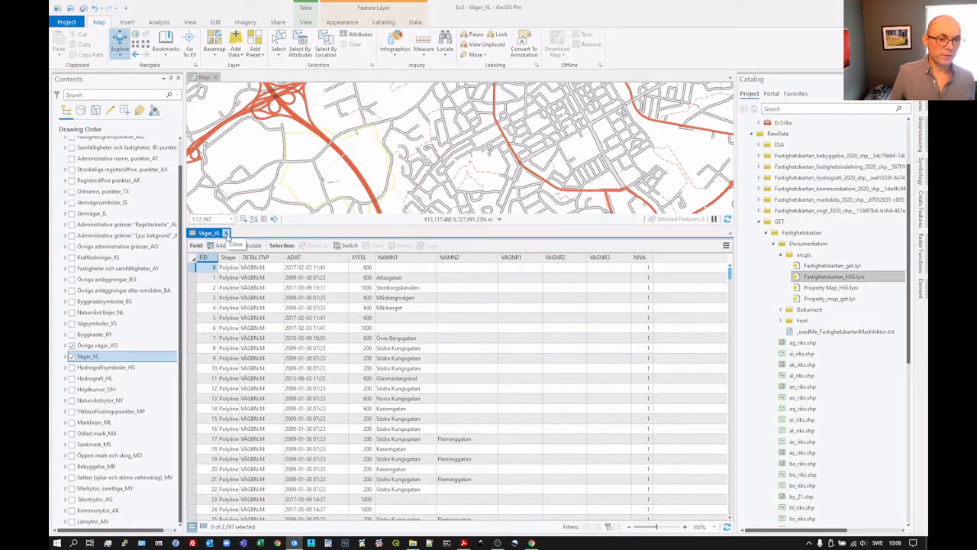
left_click(226, 233)
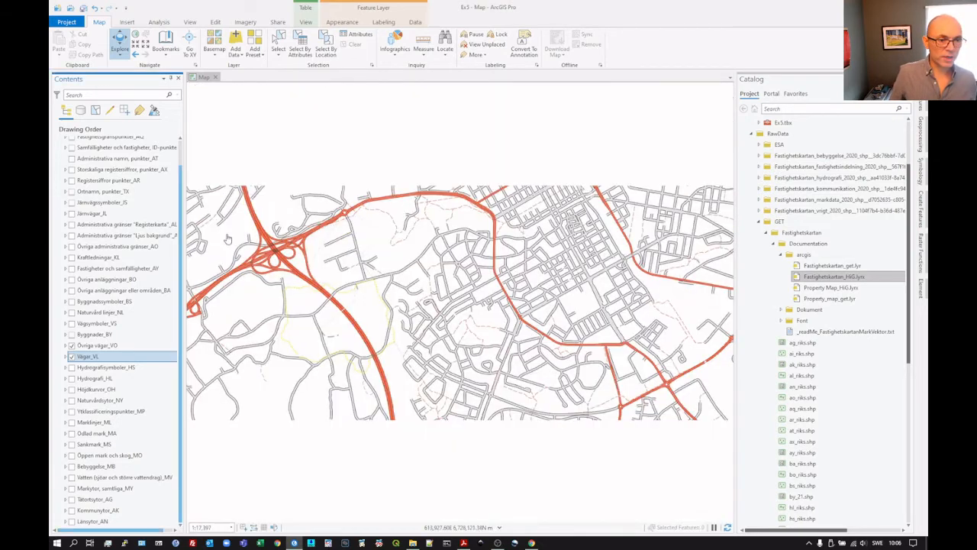
Return to the Select Layer By Attribute expression, choose DETALJTYP as its field and change it to SQL mode.
left_click(920, 139)
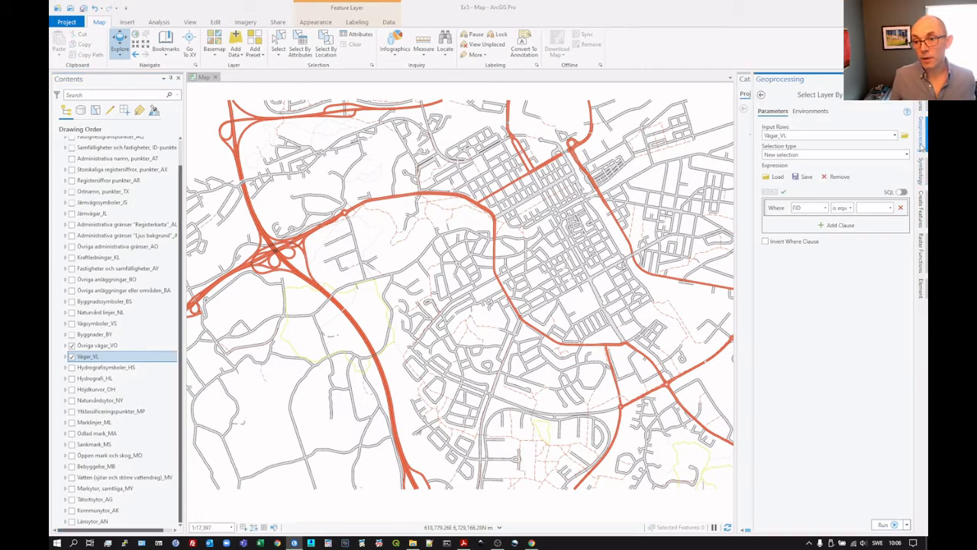
left_click(826, 209)
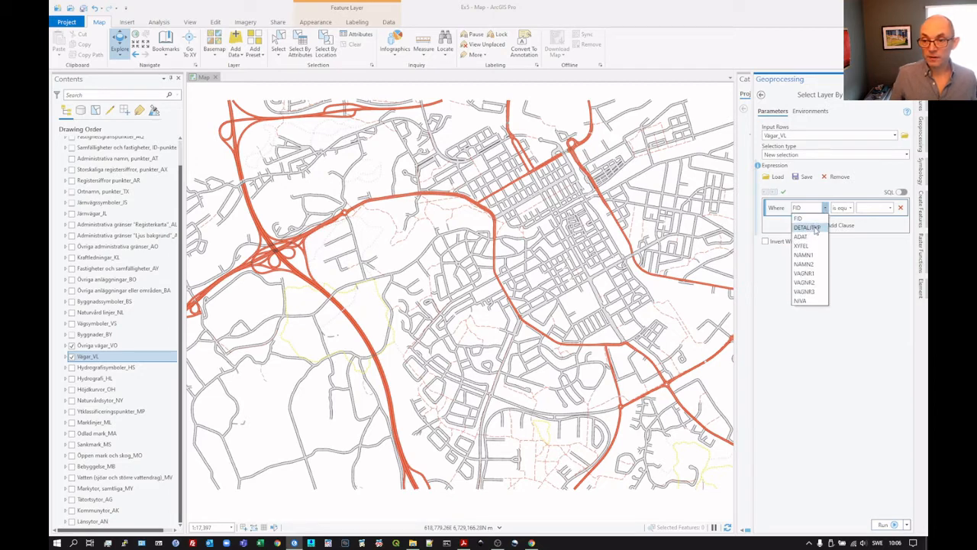
left_click(814, 228)
key("alt+Tab")
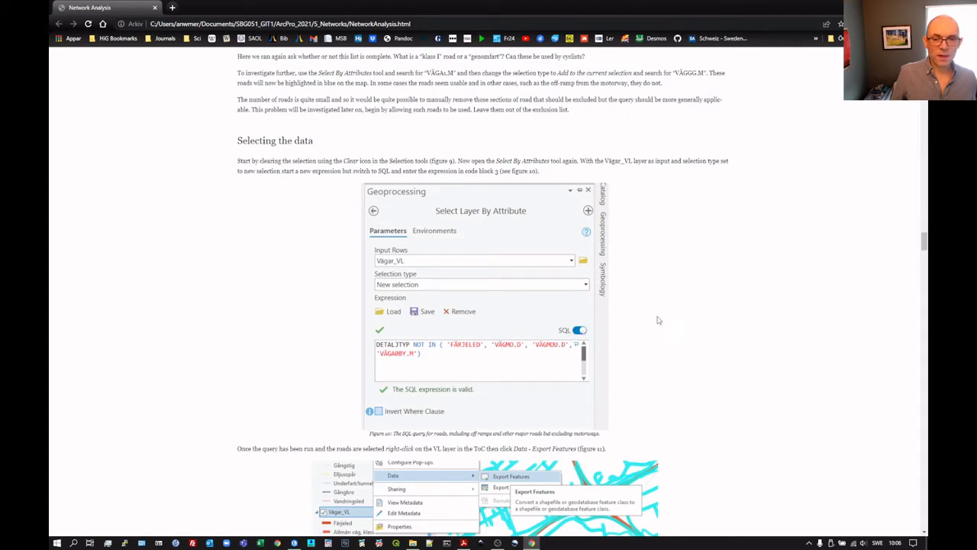
key("alt+Tab")
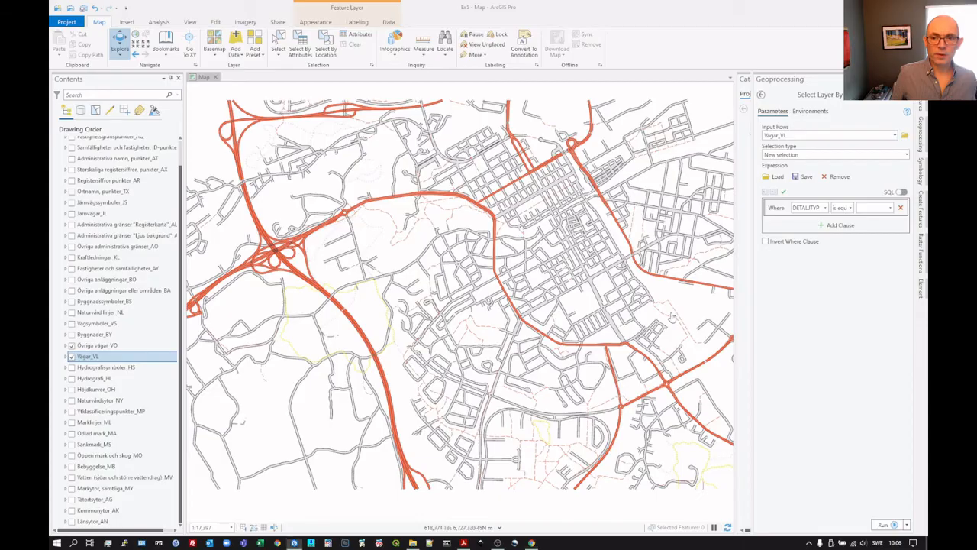
left_click(901, 193)
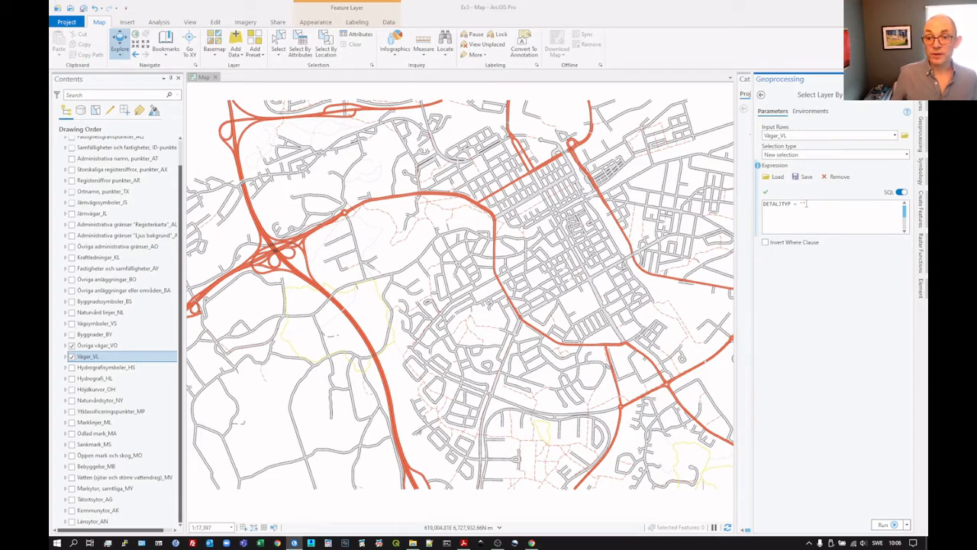
Copy the negated list from Chrome into the SQL expression in ArcGIS Pro: DETALJTYP NOT IN ( 'FÄRJELED', 'VÄGMO.D', 'VÄGMOU.D', 'VÄGA0BY.M'), and validate it.
key("alt+Tab")
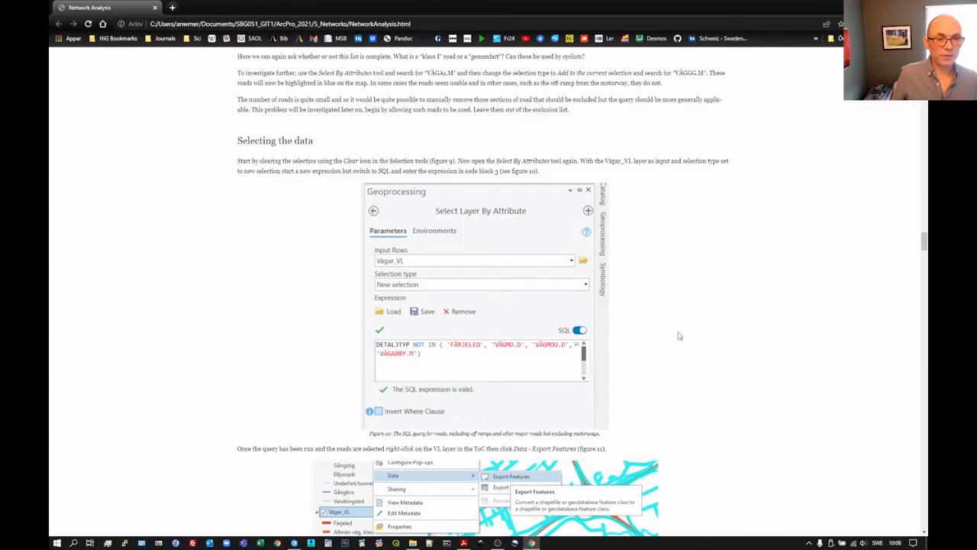
scroll(680, 336, "up", 2)
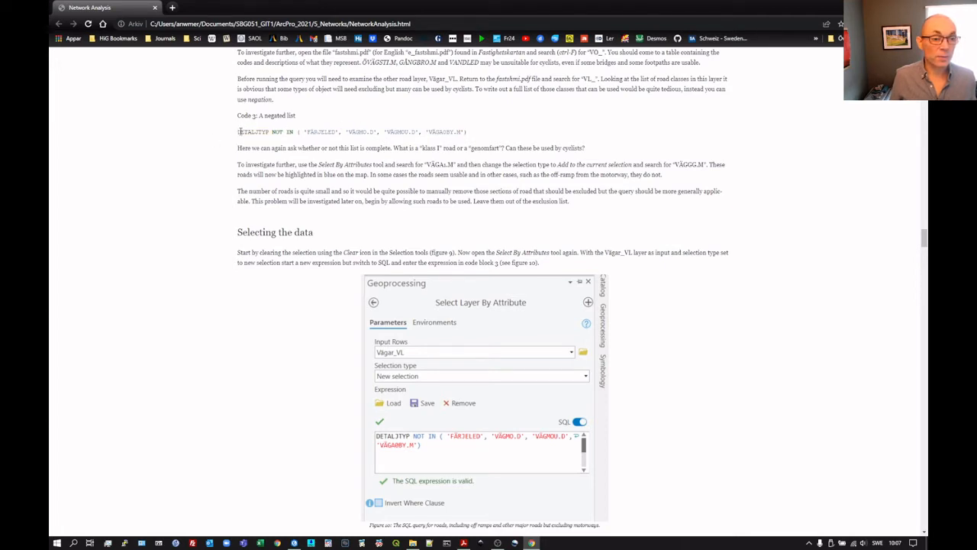
left_click_drag(319, 132, 456, 132)
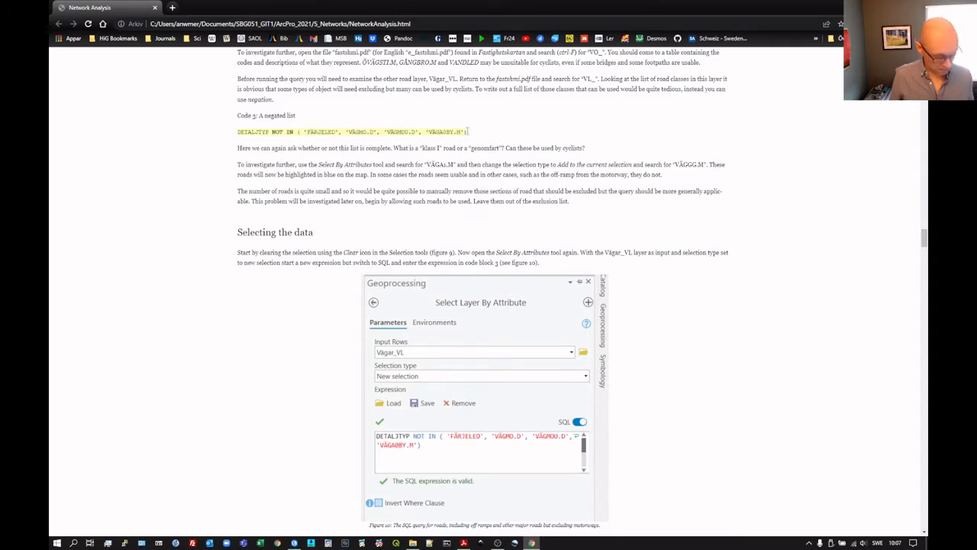
key("alt+Tab")
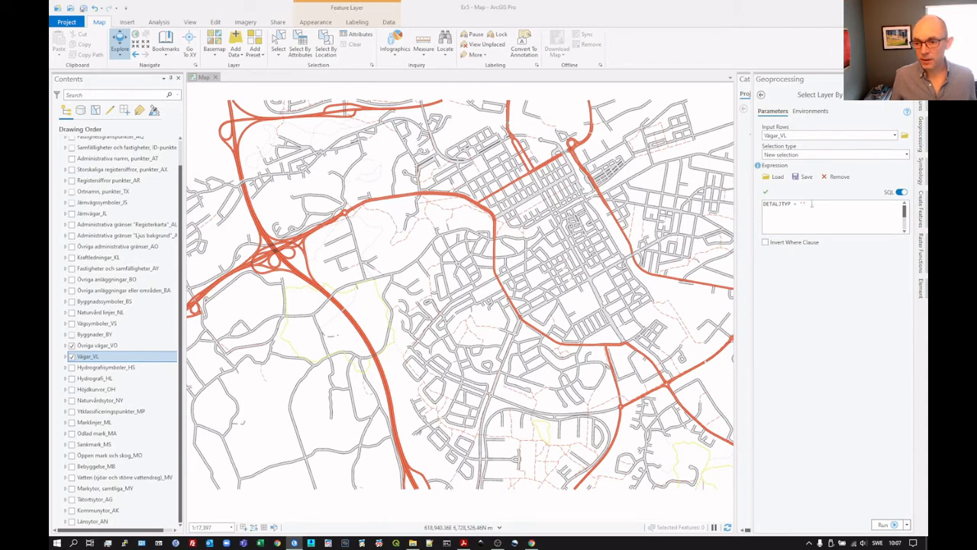
left_click_drag(811, 203, 756, 200)
type("DETALJTYP NOT IN ( 'FÄRJELED', 'VÄGMD.D', 'VÄGMDU.B', 'VÄGANBY.M')")
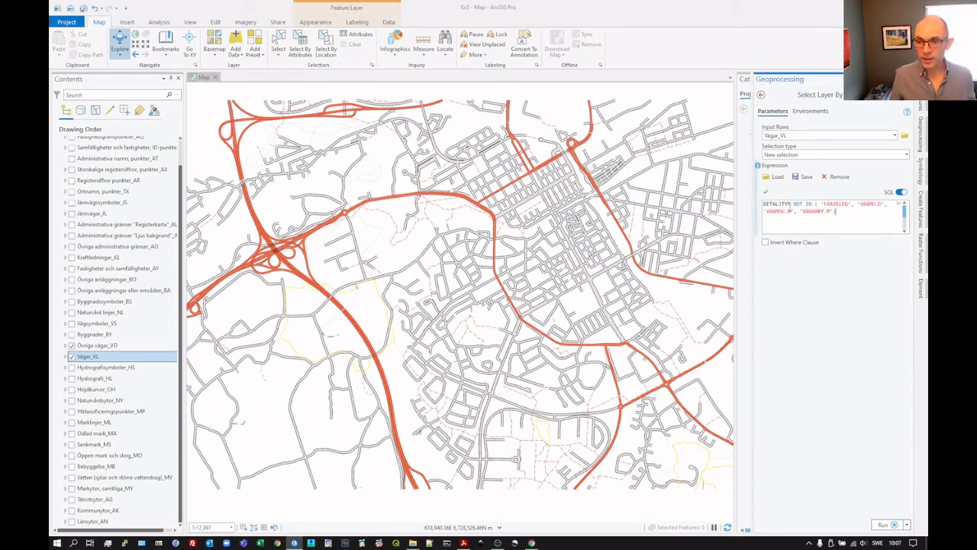
left_click(768, 194)
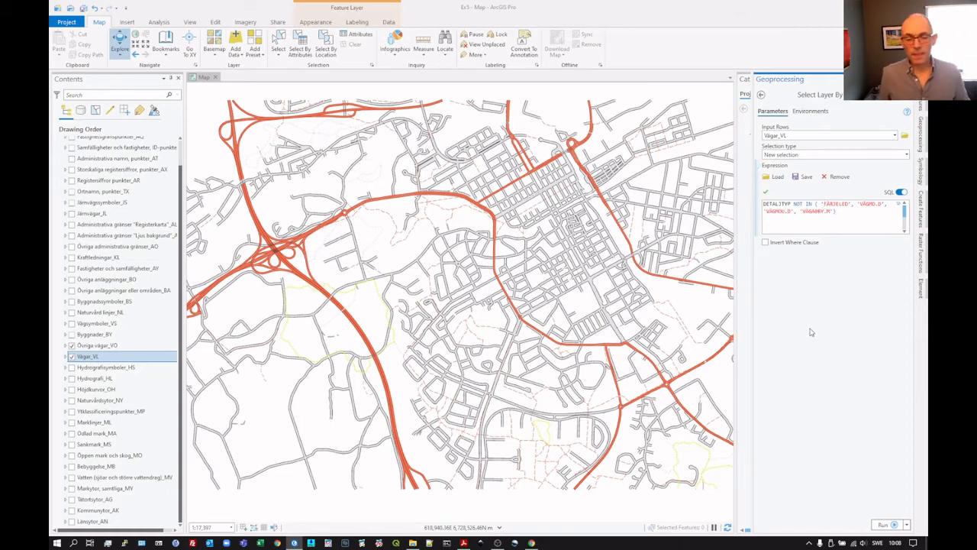
Check the Selecting the data figure in Chrome, and run the NOT IN selection on Vägar_VL in ArcGIS Pro.
key("alt+Tab")
scroll(672, 353, "down", 3)
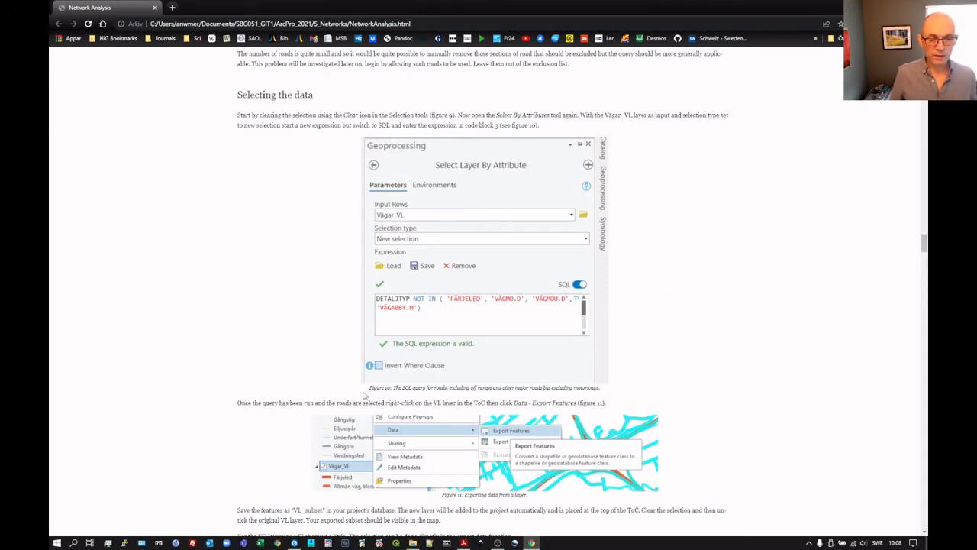
key("alt+Tab")
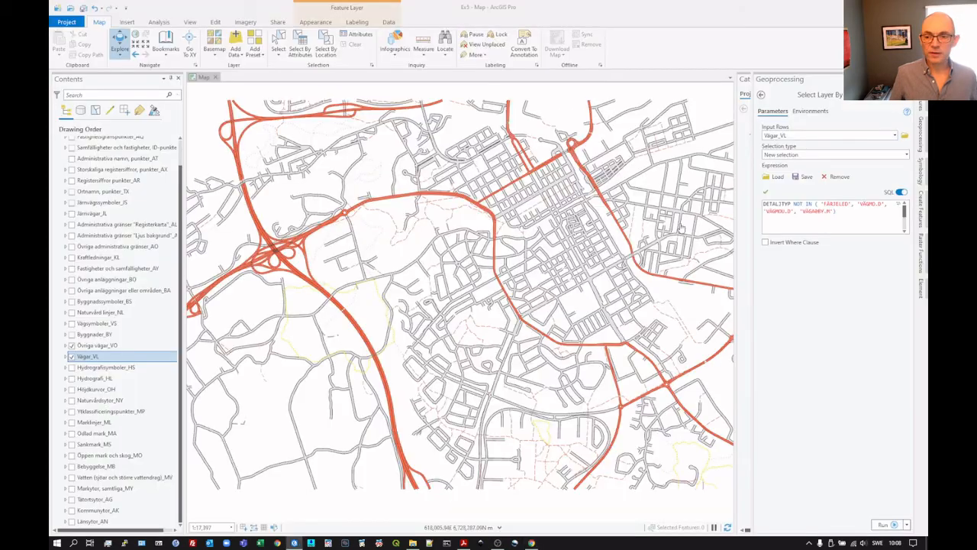
left_click(885, 524)
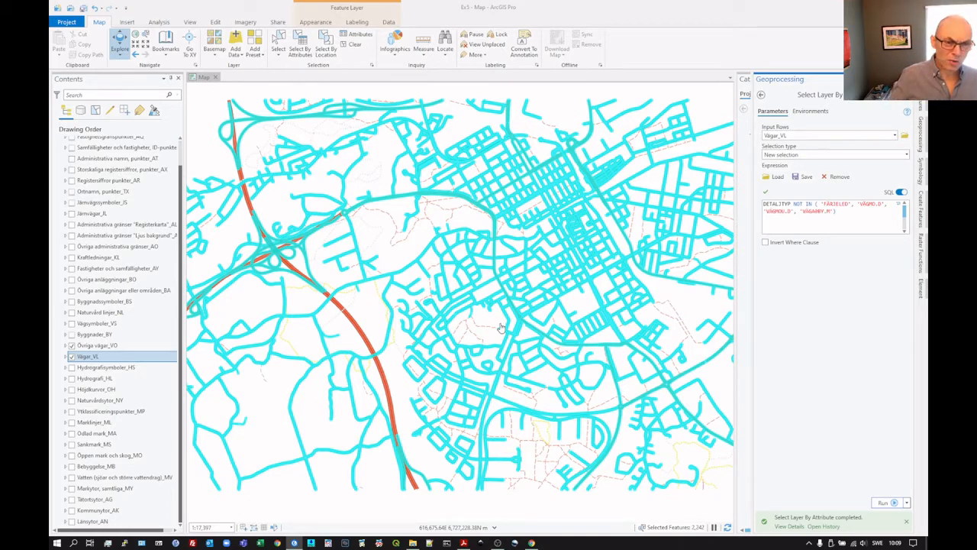
Read the instructions in Chrome for exporting the selected roads as VL_subset, and return to ArcGIS Pro.
key("alt+Tab")
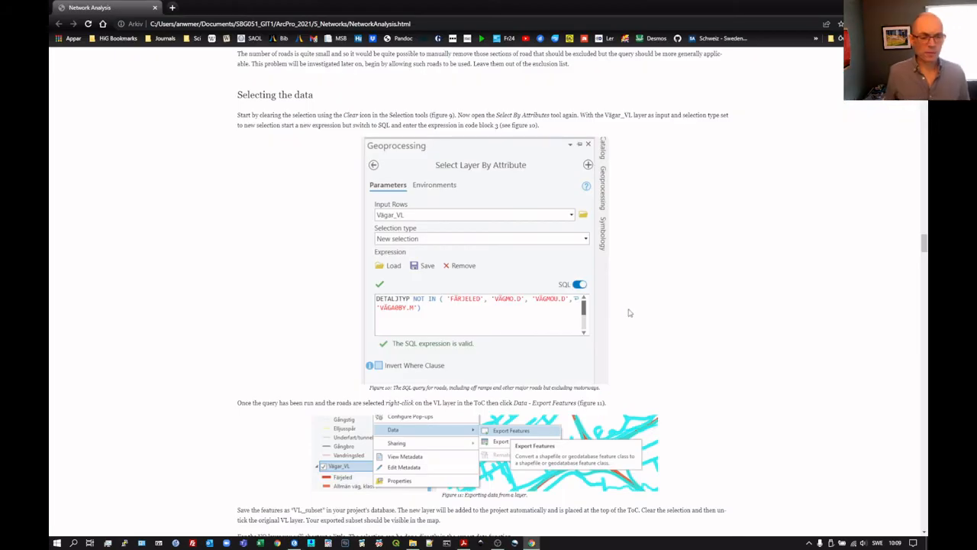
scroll(632, 310, "down", 3)
scroll(631, 310, "down", 1)
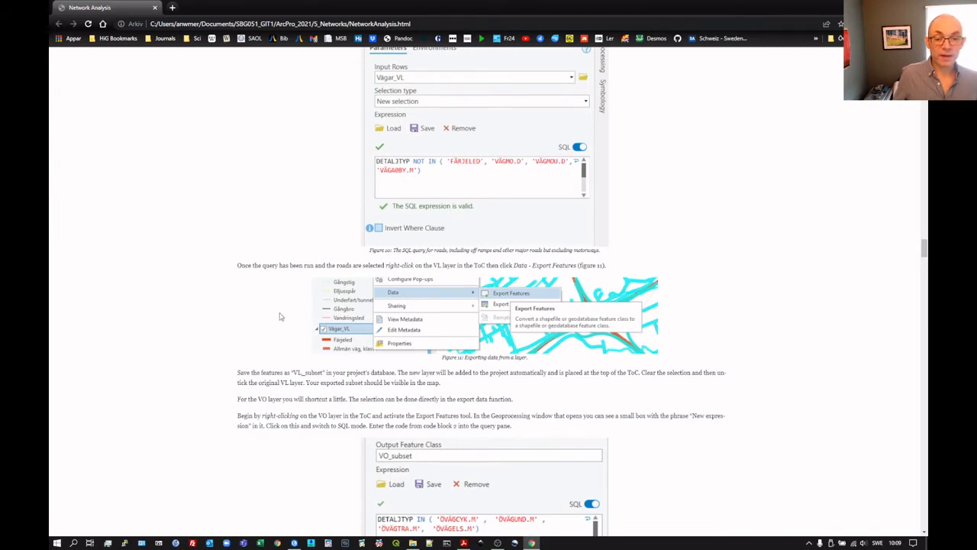
key("alt+Tab")
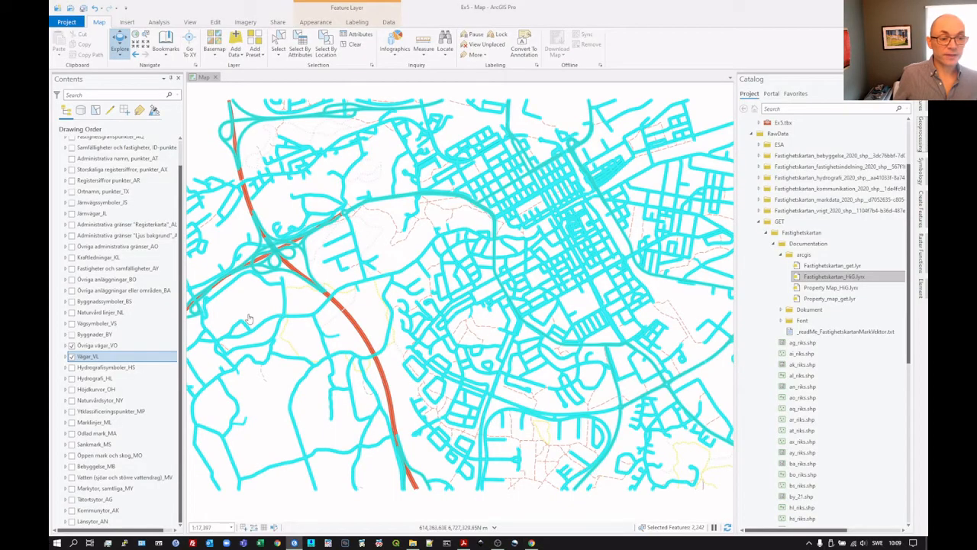
Export the selected Vägar_VL features to Ex5.gdb as a feature class named VL_subset.
right_click(119, 357)
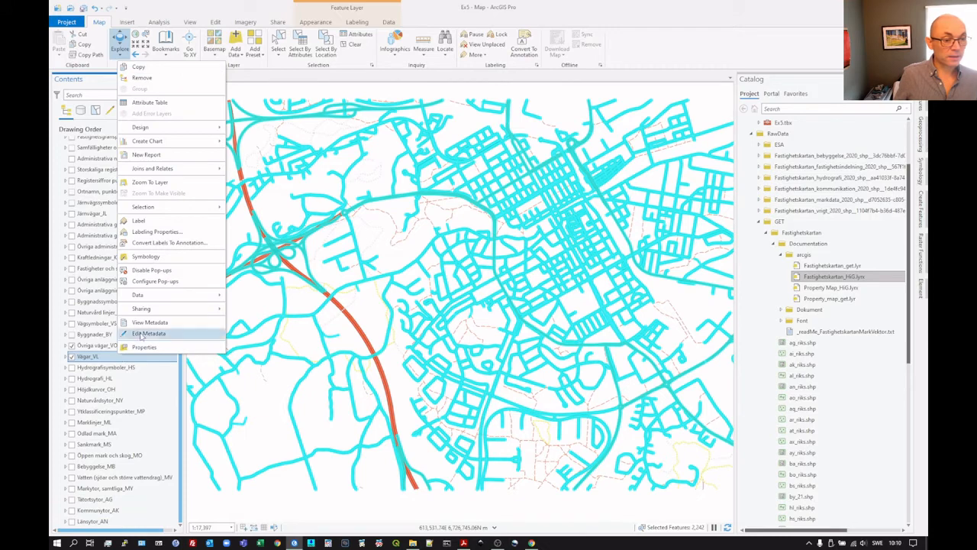
mouse_move(158, 297)
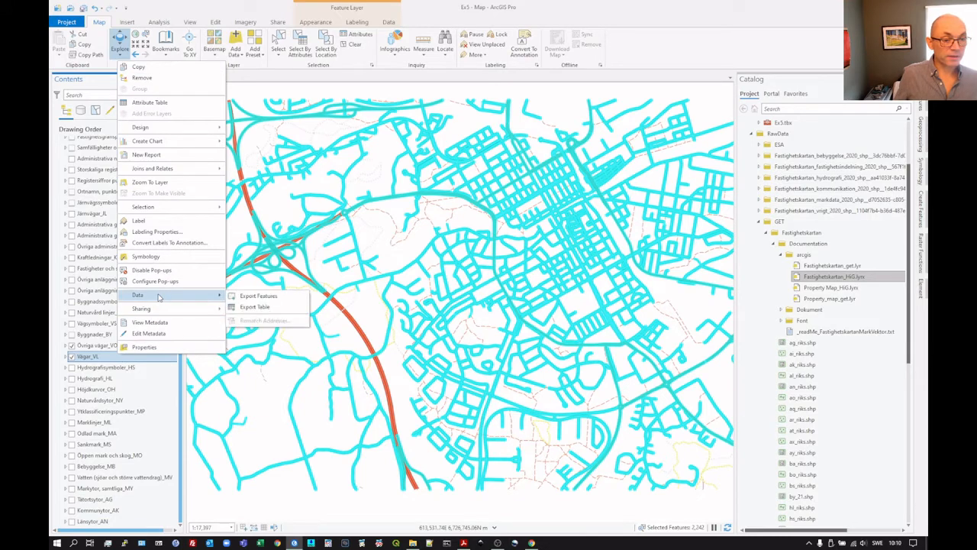
left_click(273, 300)
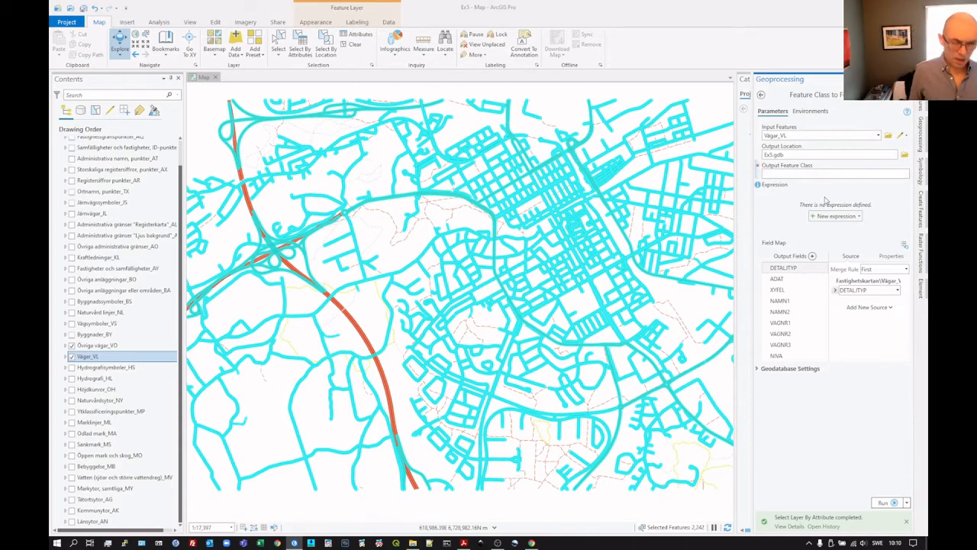
key("alt+Tab")
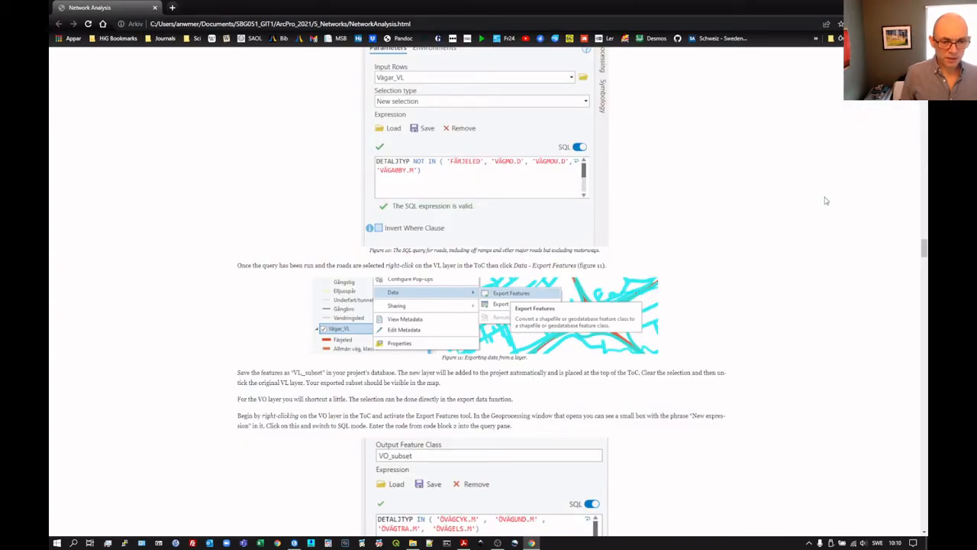
key("alt+Tab")
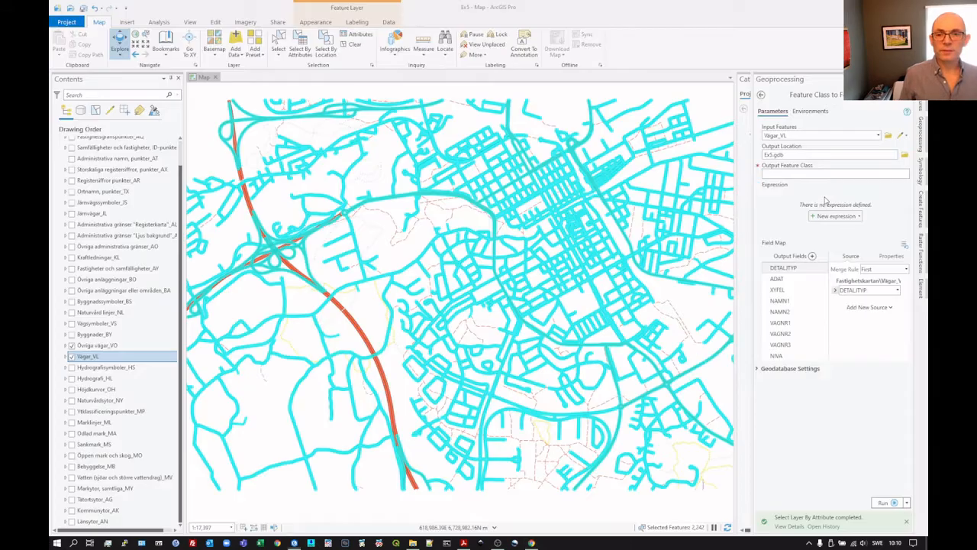
left_click(778, 174)
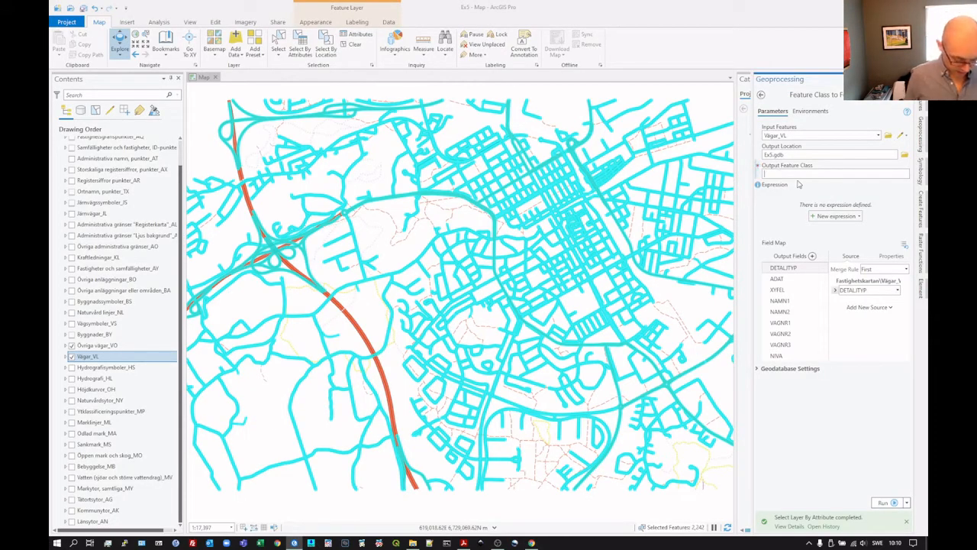
type("VL_subset")
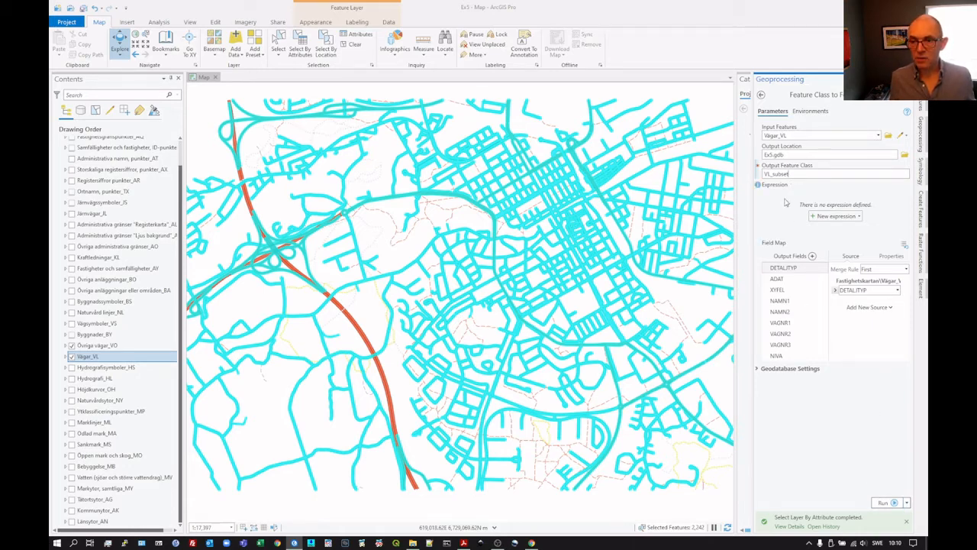
left_click(894, 504)
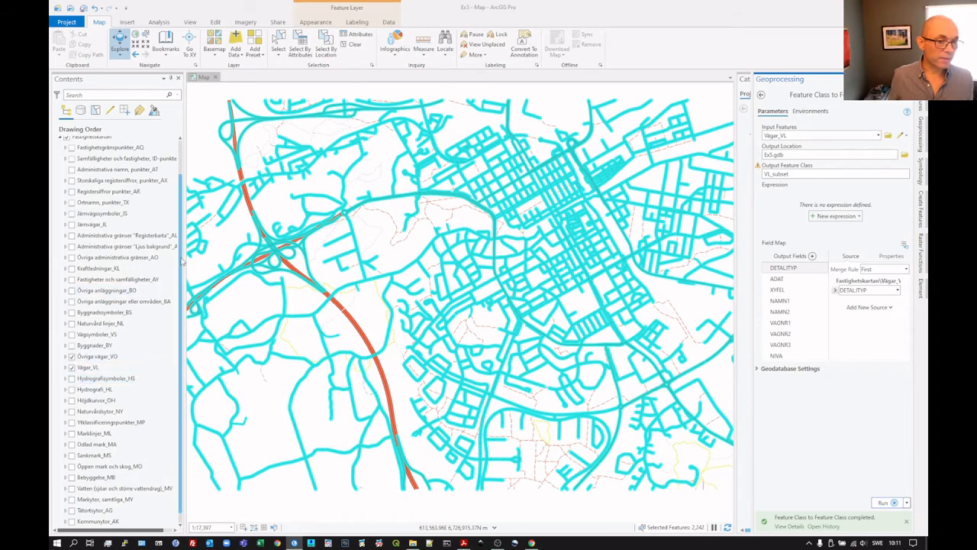
Clear the feature selection and hide the original Vägar_VL layer, toggling Övriga vägar_VO off and back on to compare.
left_click_drag(181, 262, 189, 184)
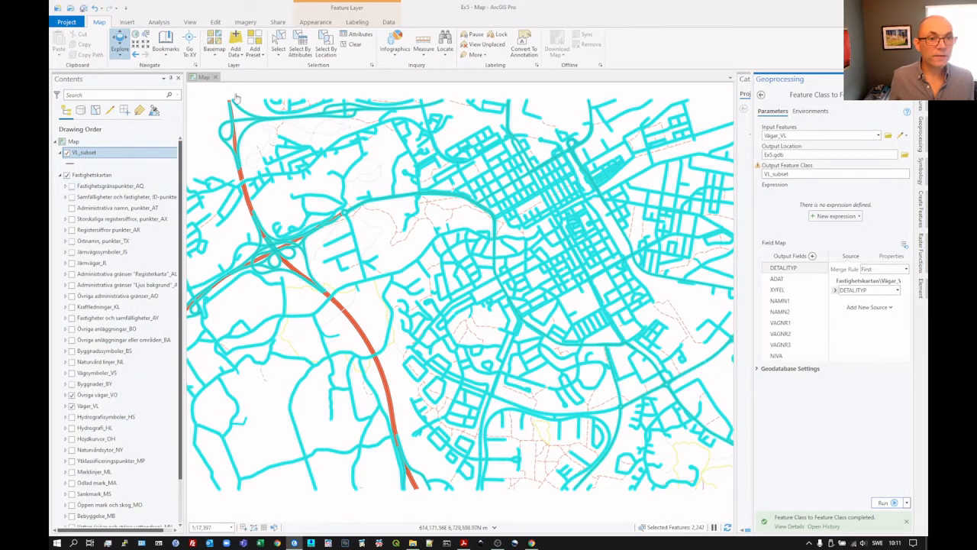
left_click(354, 46)
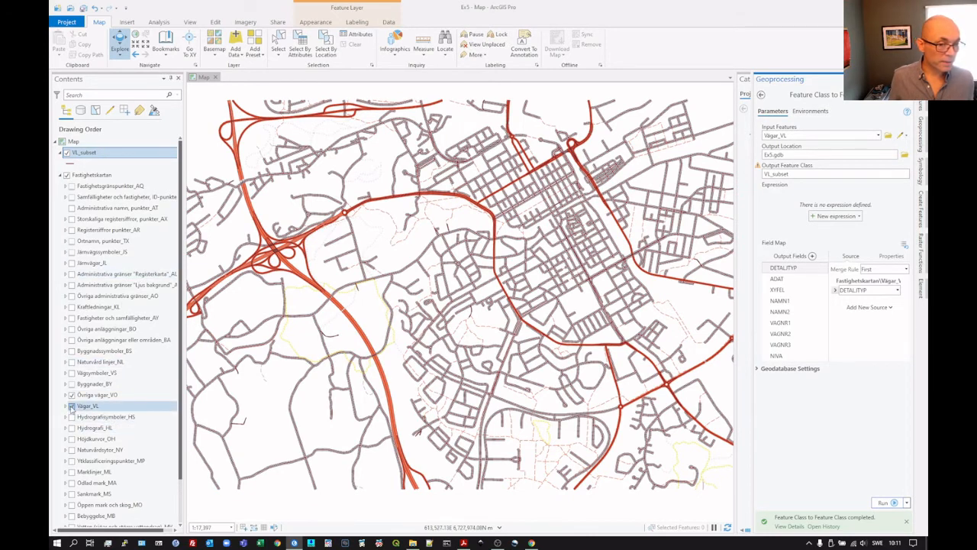
left_click(72, 407)
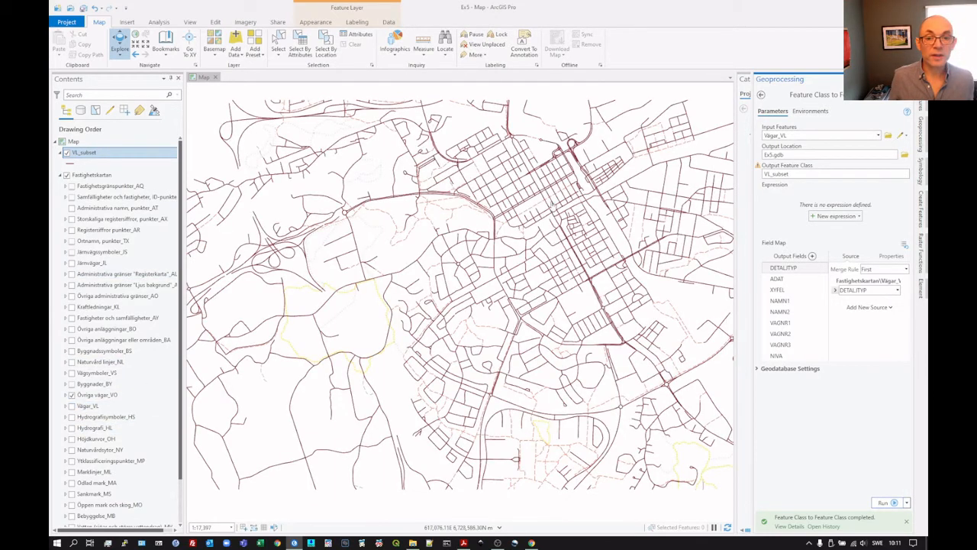
left_click(72, 395)
left_click(72, 395)
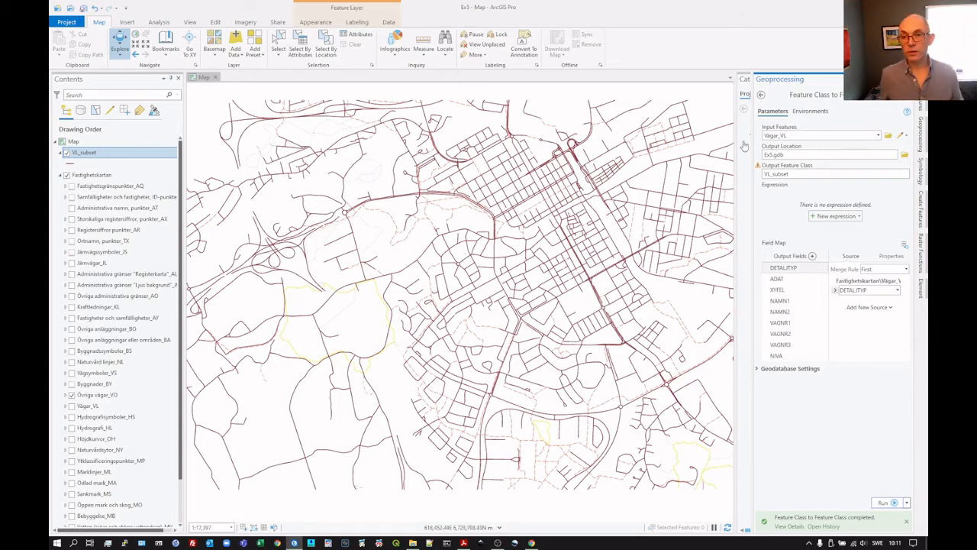
Read the instructions in Chrome for exporting the Övriga vägar_VO subset, and return to ArcGIS Pro.
key("alt+Tab")
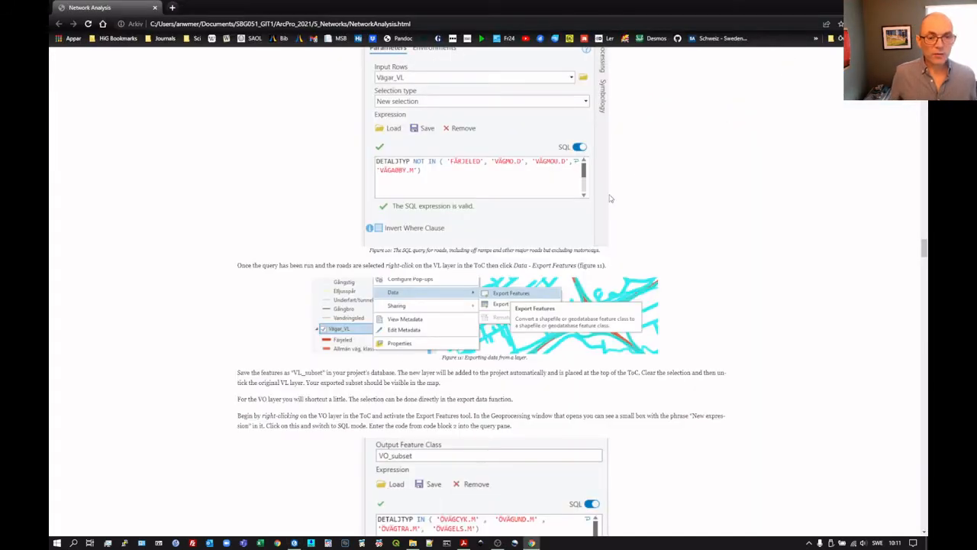
scroll(718, 268, "down", 2)
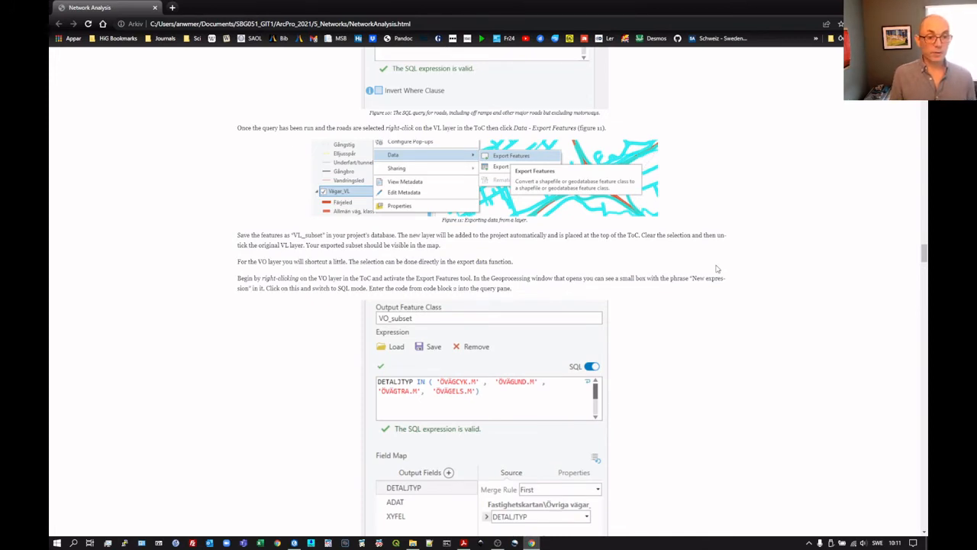
key("alt+Tab")
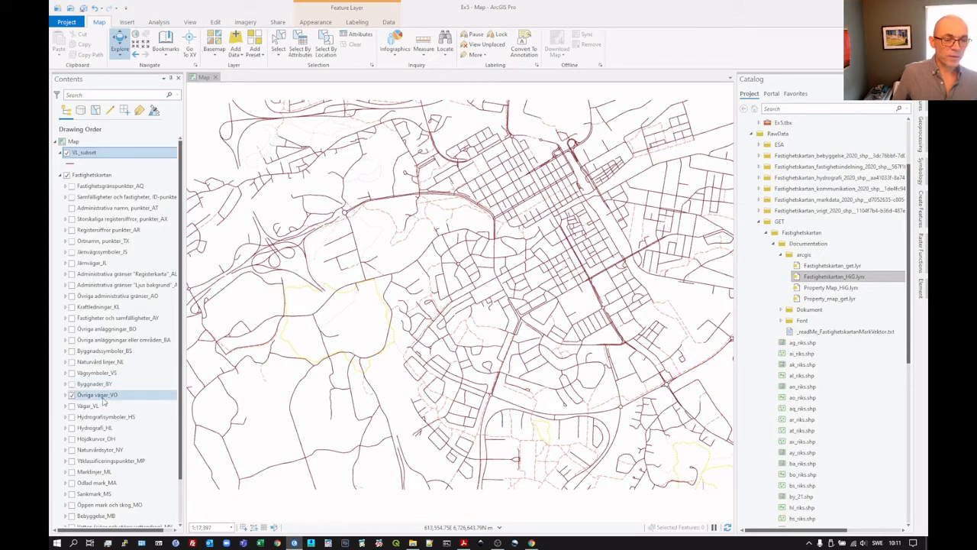
Start exporting features from Övriga vägar_VO to Ex5.gdb, and name the output feature class VO_subset after checking the name in Chrome.
right_click(103, 399)
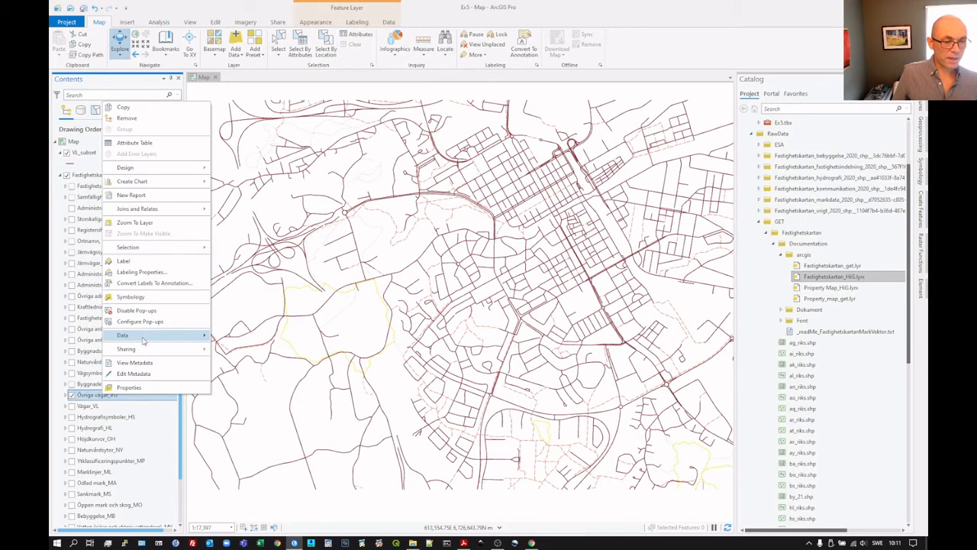
mouse_move(146, 340)
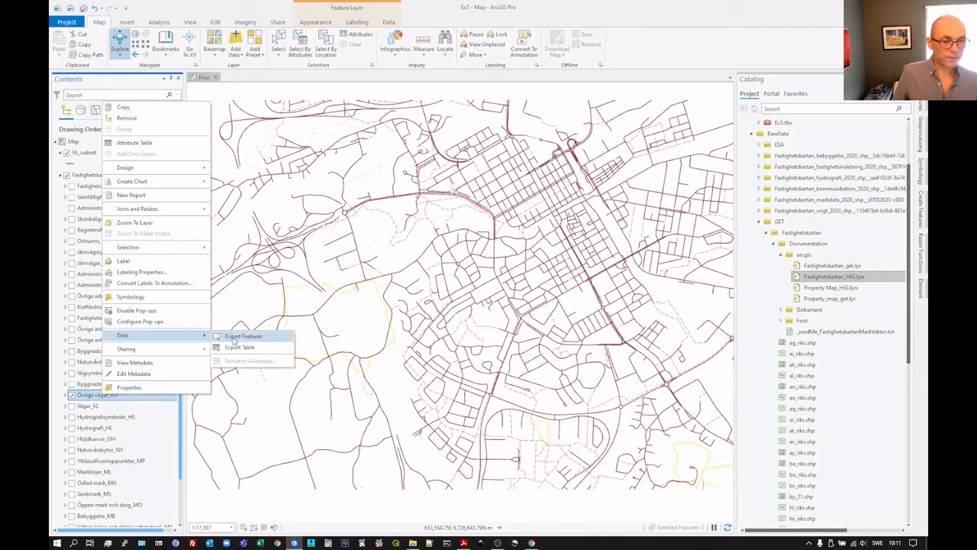
left_click(235, 341)
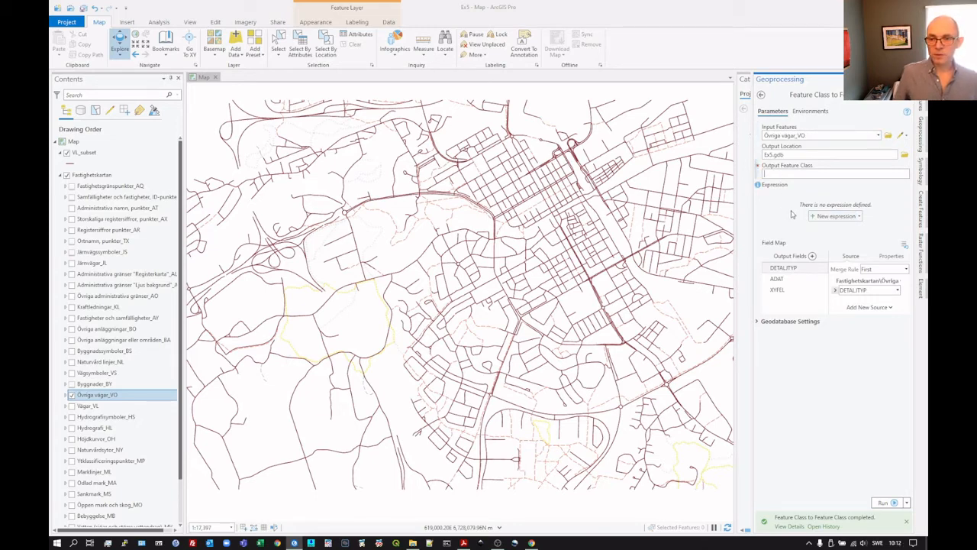
key("alt+Tab")
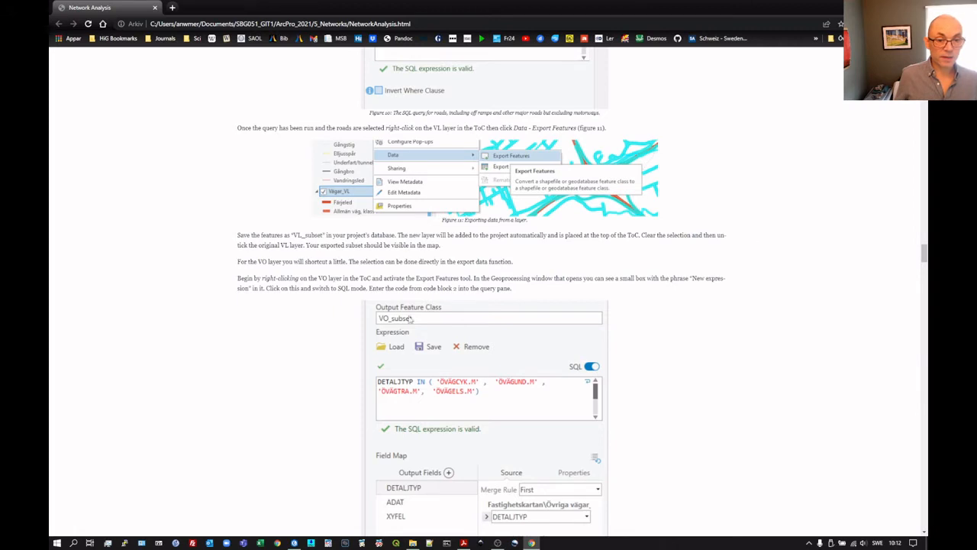
key("alt+Tab")
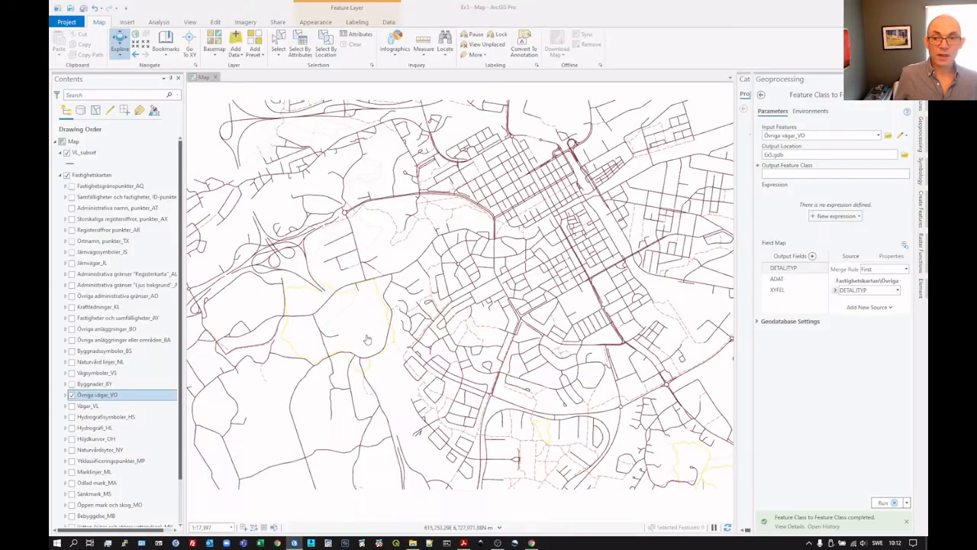
left_click(790, 174)
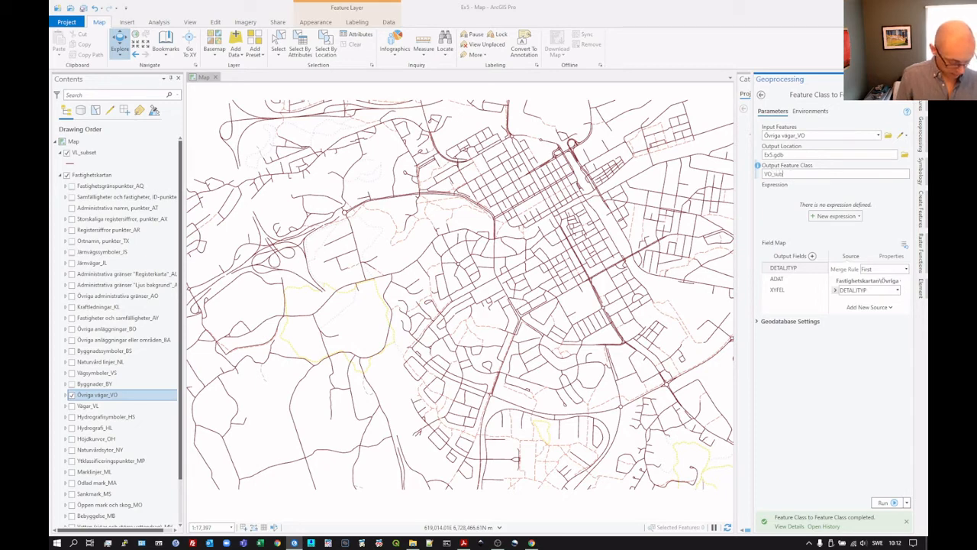
Start a new export expression in SQL mode, and copy the Code 2 DETALJTYP IN list from the instructions in Chrome.
left_click(833, 216)
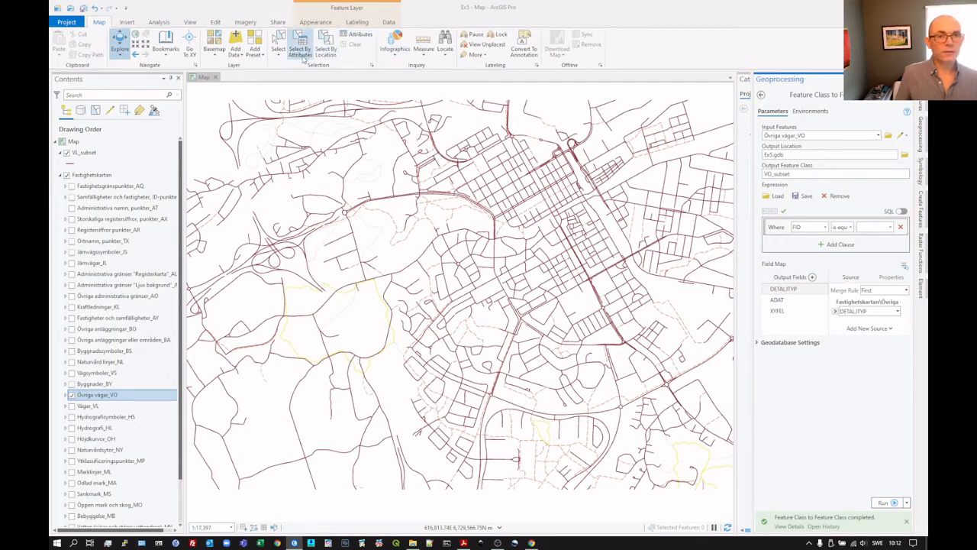
left_click(901, 212)
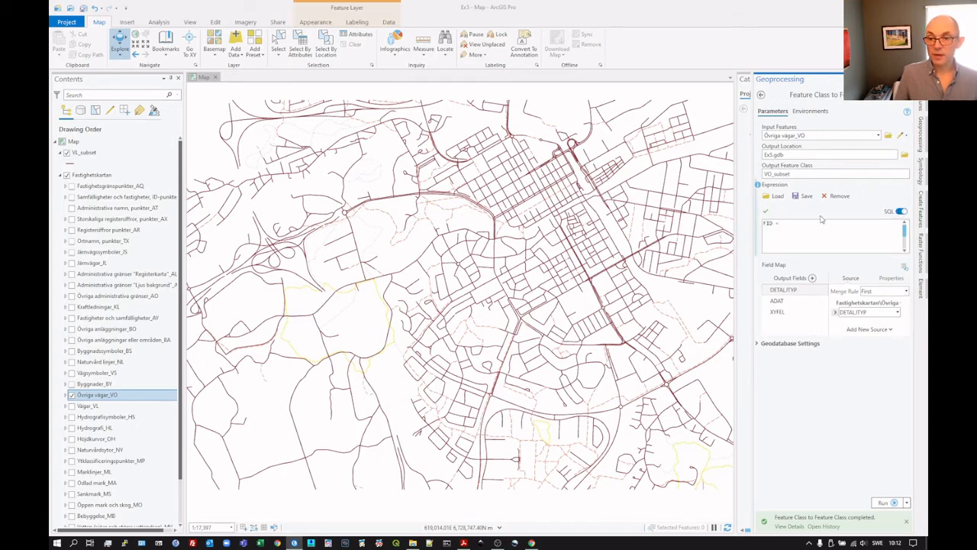
key("alt+Tab")
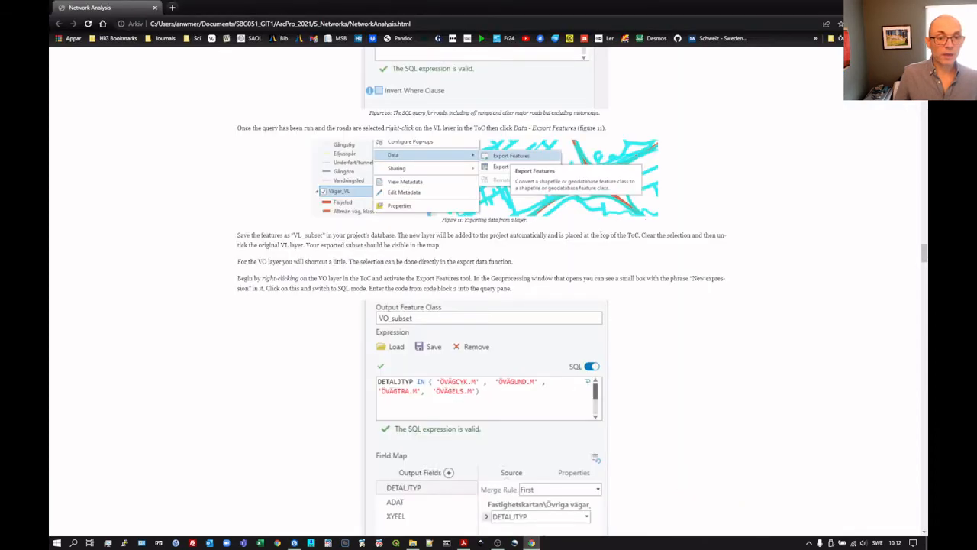
scroll(737, 329, "up", 1)
scroll(735, 327, "up", 5)
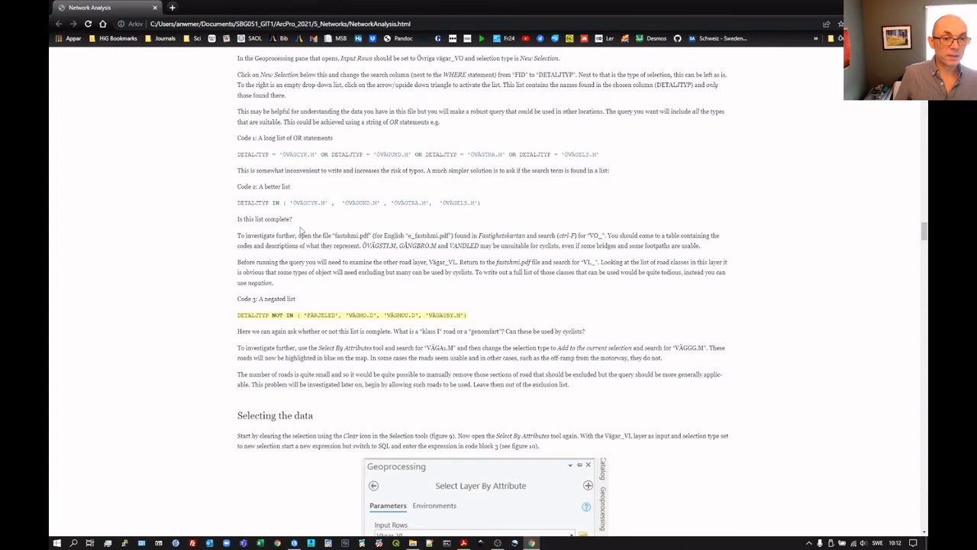
left_click(547, 206)
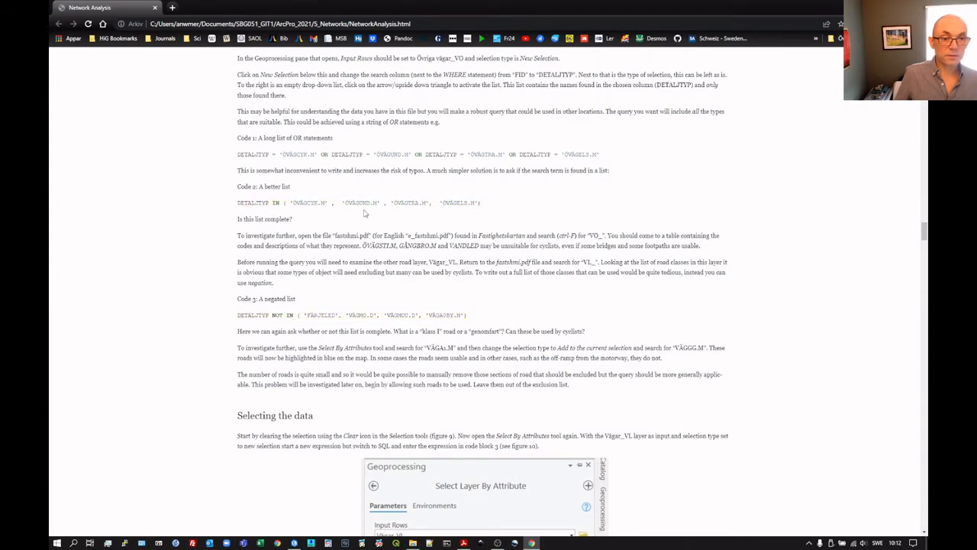
left_click_drag(481, 203, 237, 205)
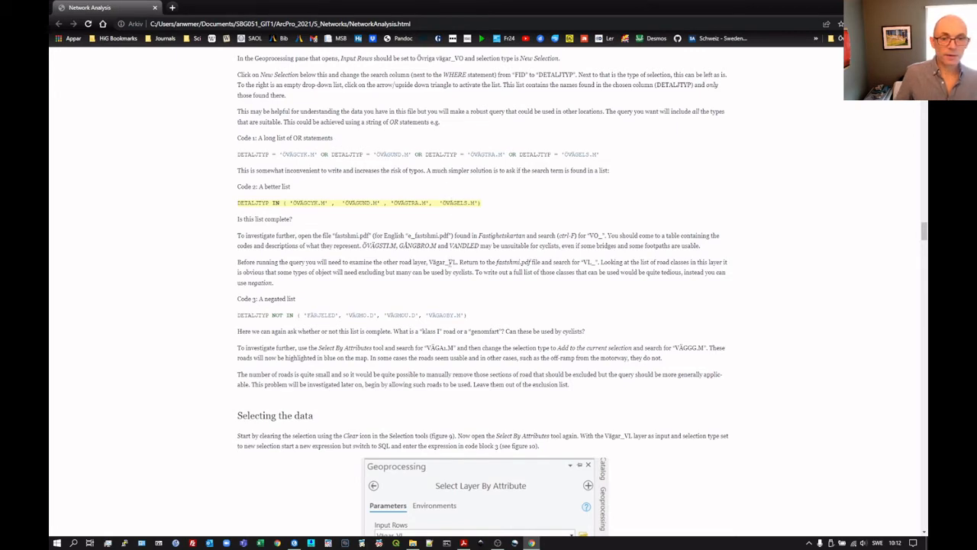
In ArcGIS Pro, replace the export expression with DETALJTYP IN ('ÖVÄGCYK.M', 'ÖVÄGUND.M', 'ÖVÄGTRA.M', 'ÖVÄGELS.M') and validate it.
key("alt+Tab")
left_click(784, 226)
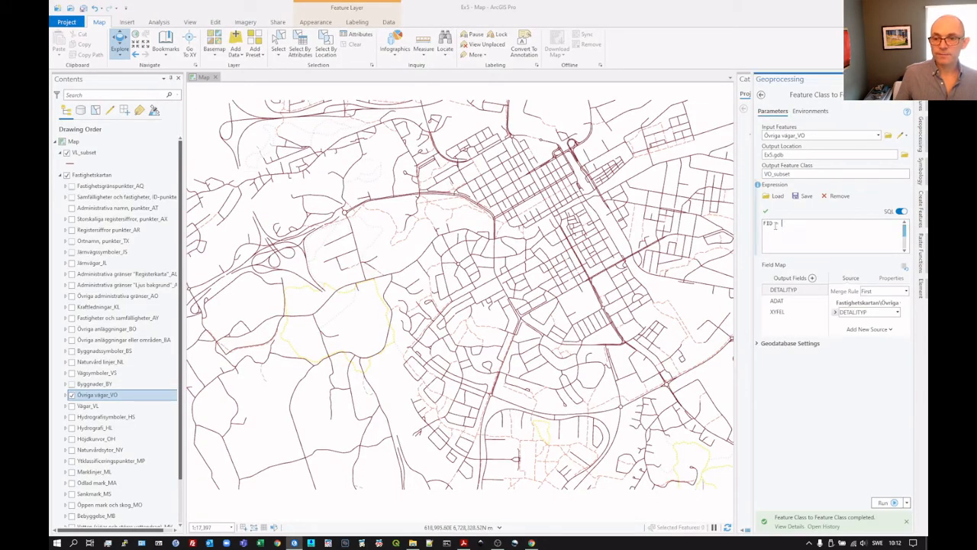
left_click_drag(775, 224, 762, 225)
type("DETALJTYP IN ( 'ÖVAGCYK.M' , 'ÖVAGUND.M' , 'ÖVAGTBA.M' , 'ÖVAGELS.M')")
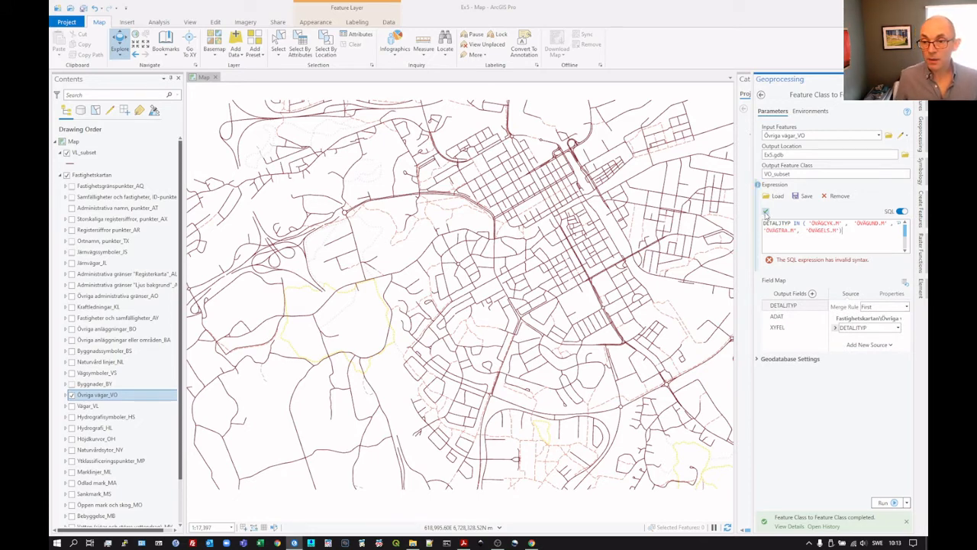
left_click(766, 212)
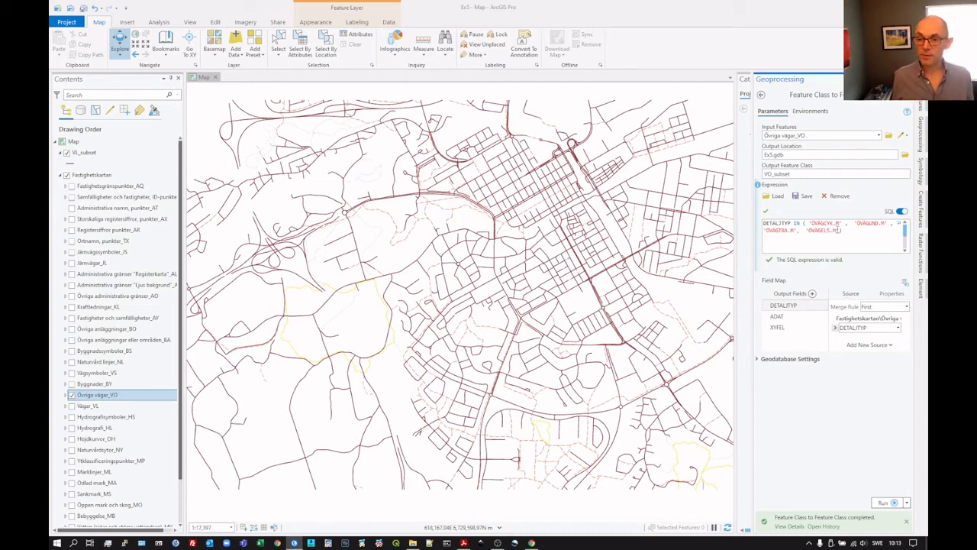
Check the VO query figure and the text that follows it in Chrome, and return to ArcGIS Pro.
key("alt+Tab")
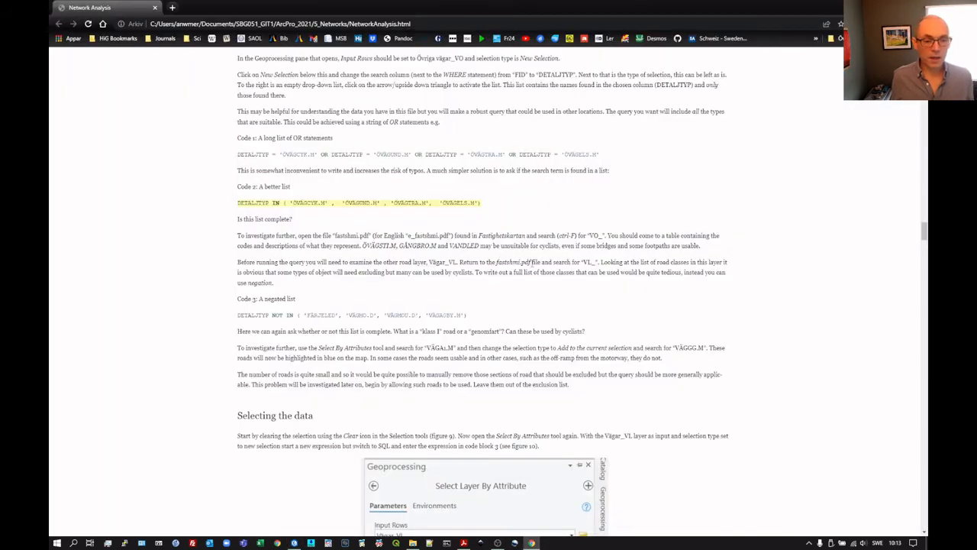
scroll(544, 273, "down", 6)
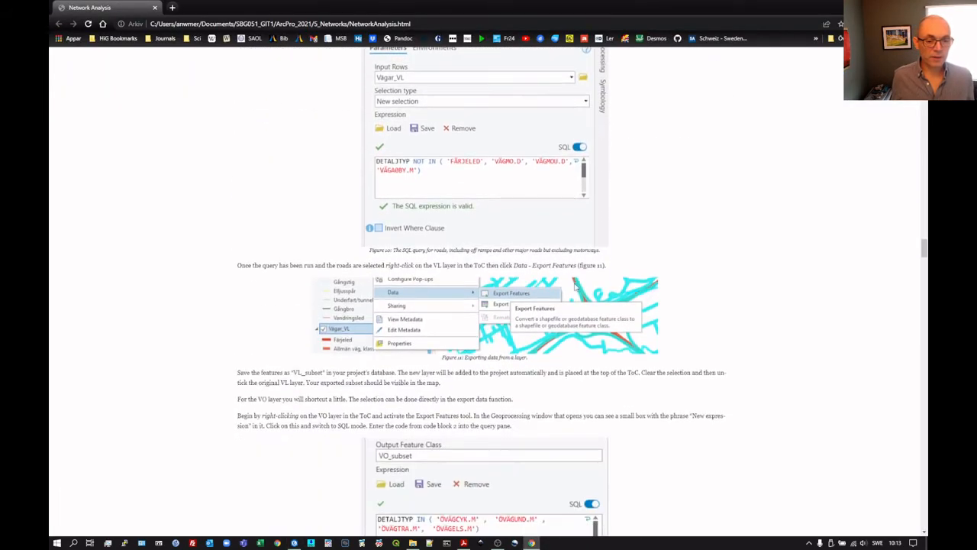
scroll(601, 320, "down", 2)
scroll(744, 358, "down", 2)
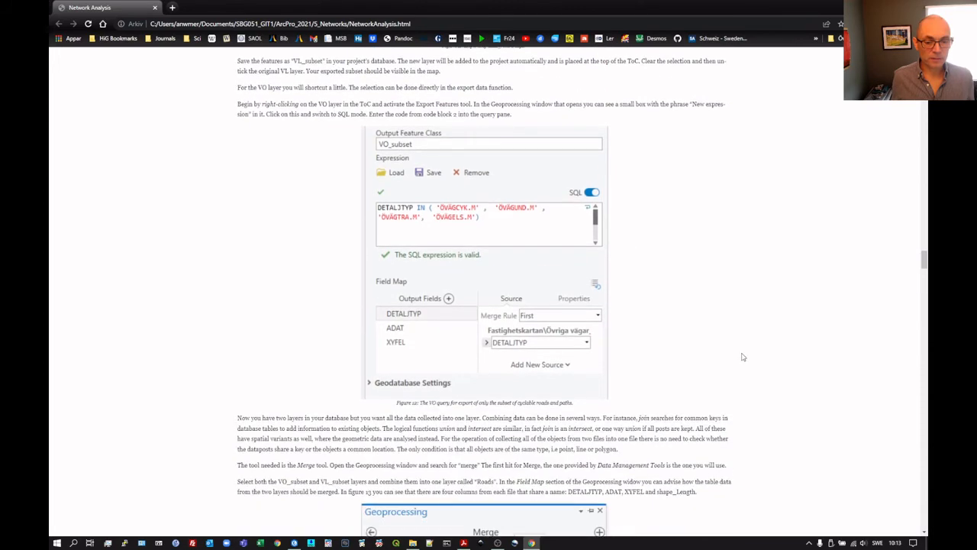
scroll(748, 347, "down", 2)
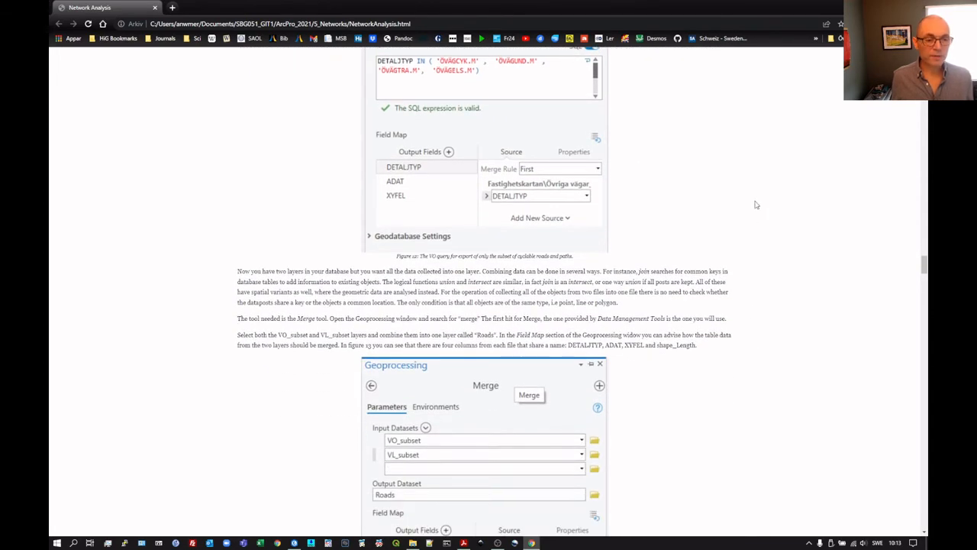
key("alt+Tab")
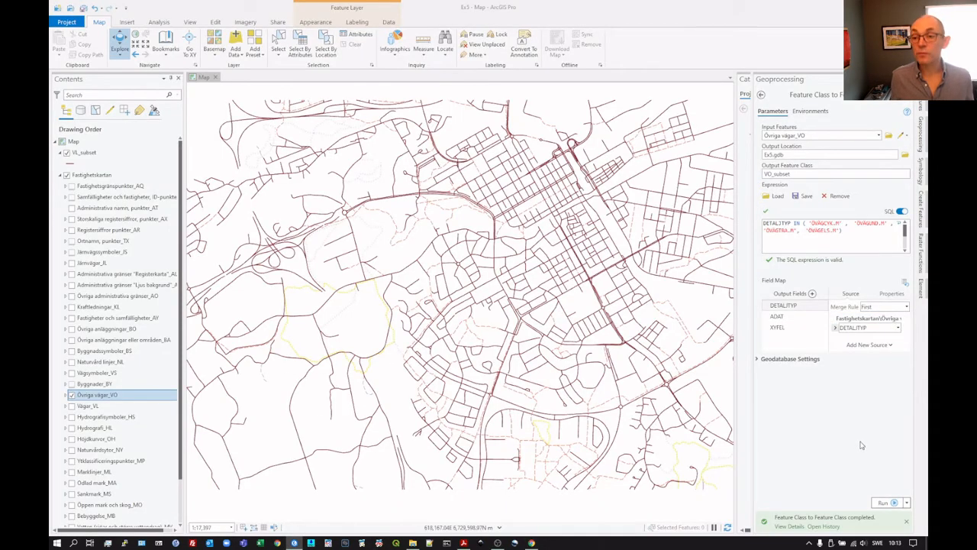
Run the export to VO_subset, and hide the original Övriga vägar_VO layer with the Fastighetskartan group collapsed.
left_click(895, 503)
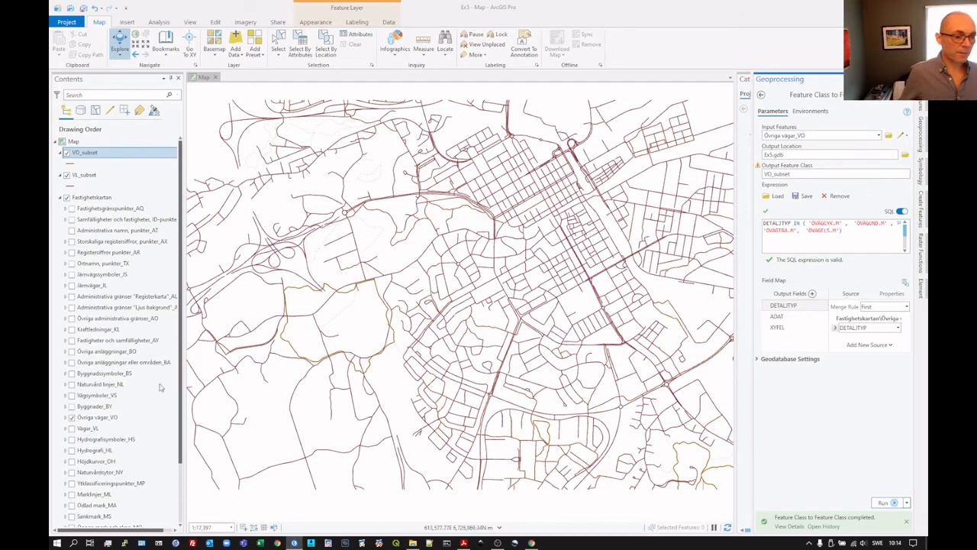
left_click(71, 418)
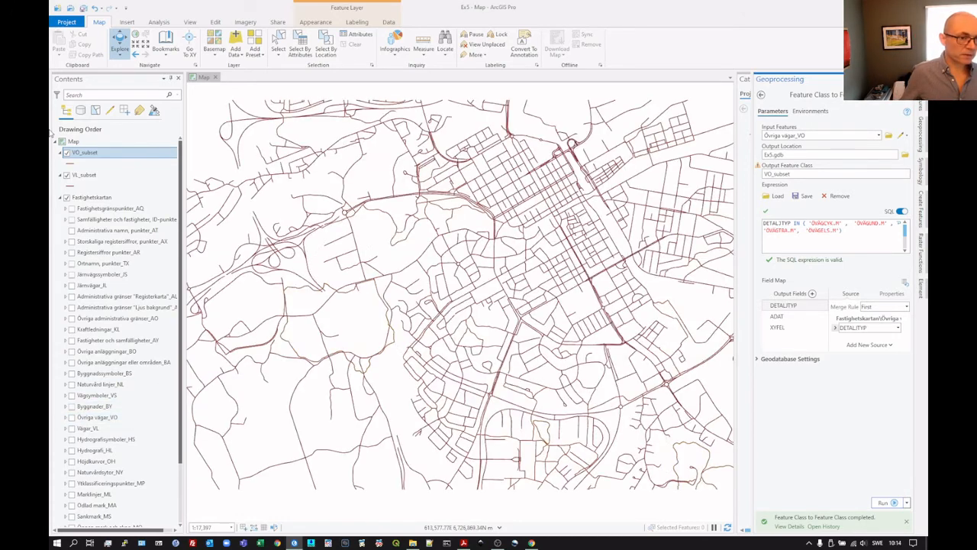
left_click(60, 198)
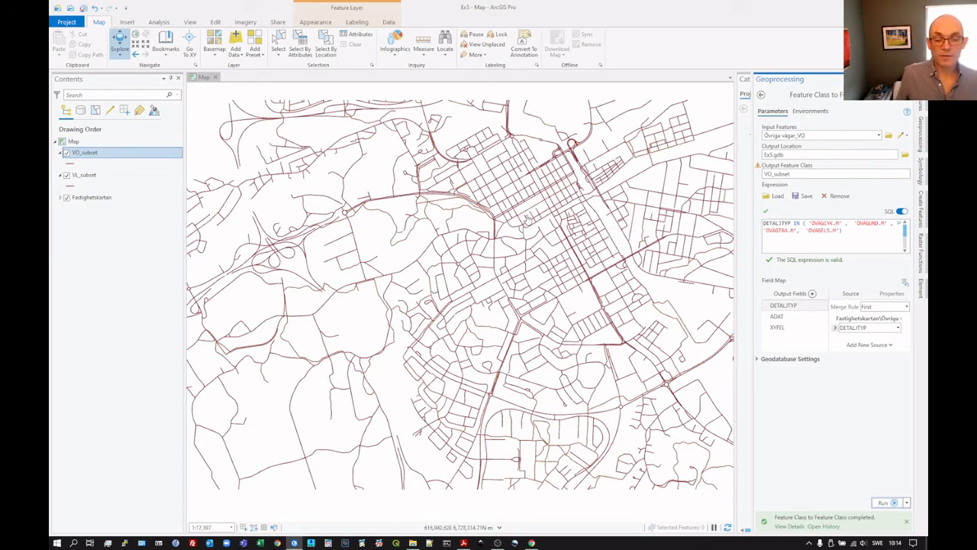
Read the instructions in Chrome for merging VO_subset and VL_subset into Roads, and return to ArcGIS Pro.
key("alt+Tab")
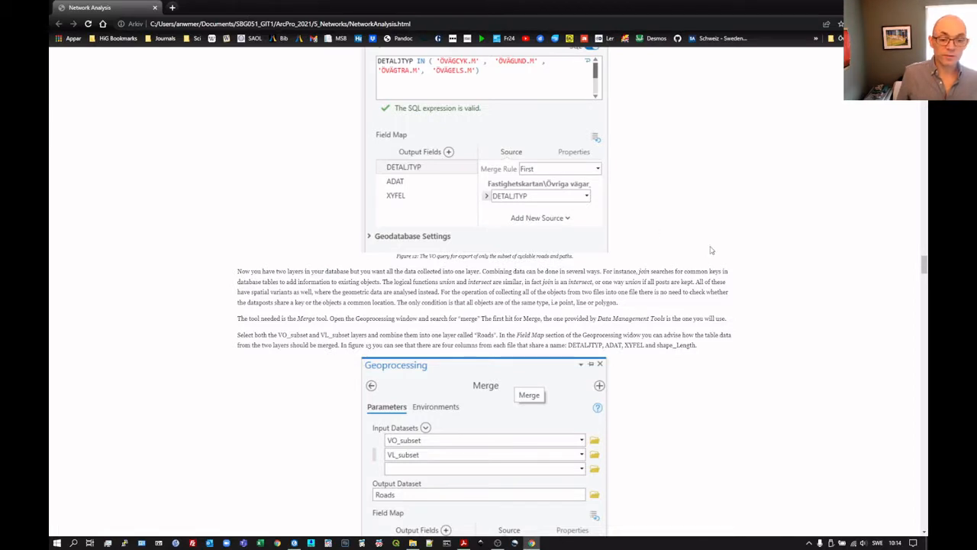
scroll(708, 251, "down", 1)
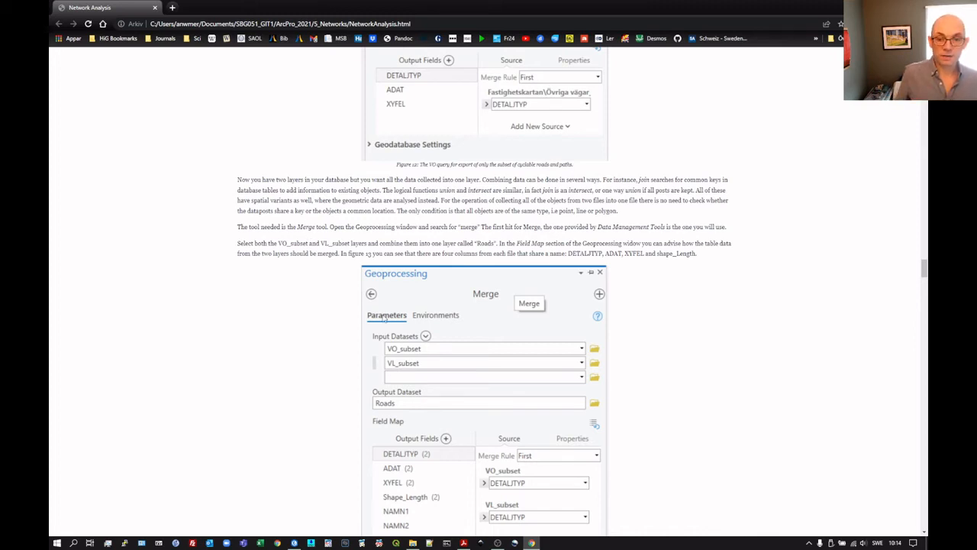
key("alt+Tab")
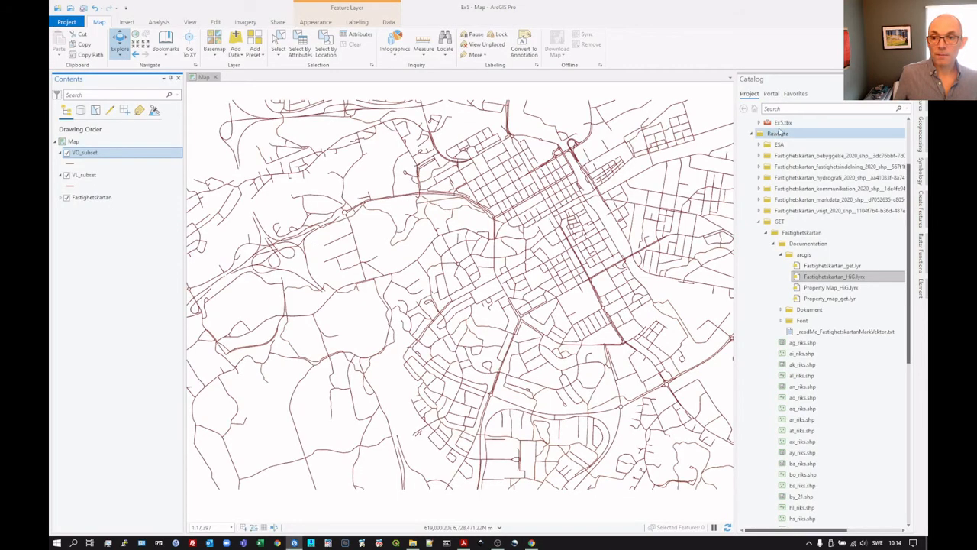
Search the geoprocessing tools for "merge" and open the Merge tool from Data Management Tools.
left_click(922, 132)
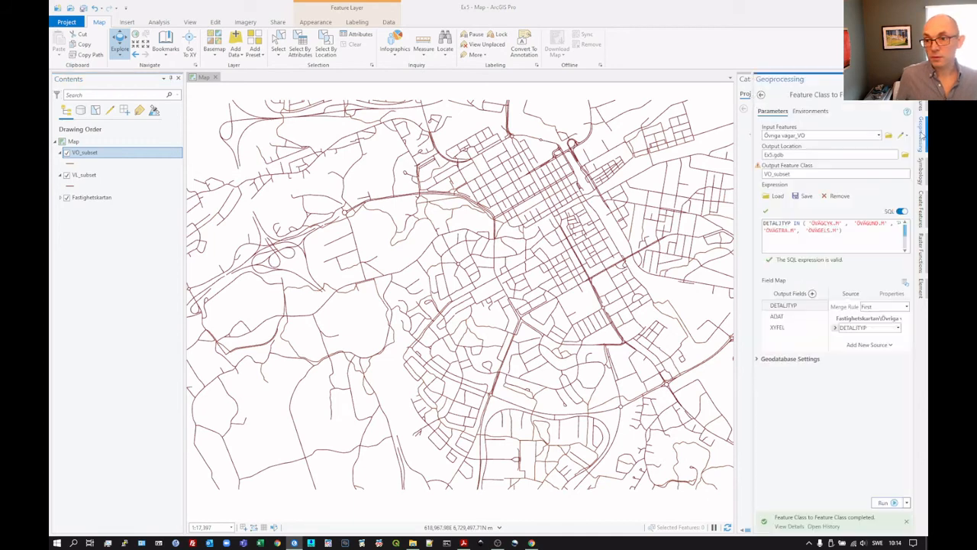
left_click(762, 94)
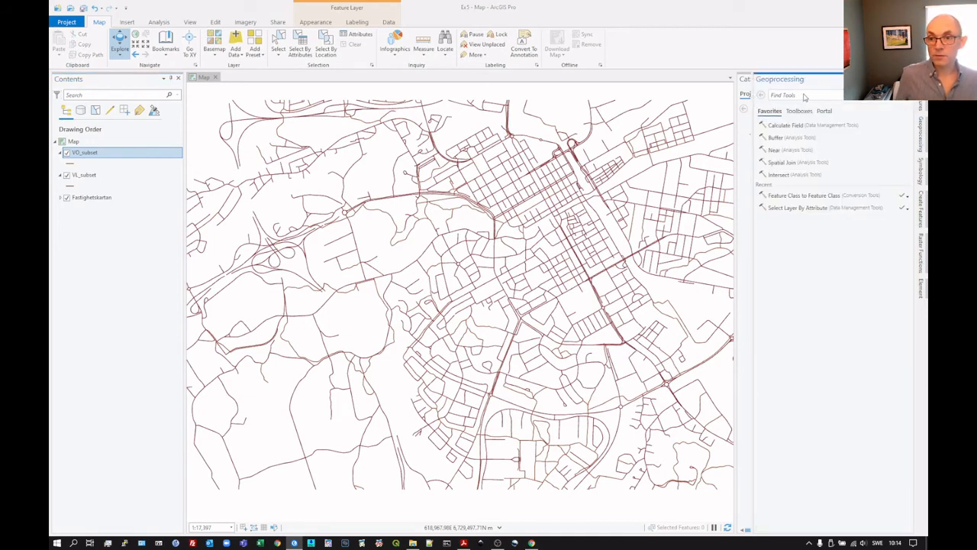
left_click(804, 95)
type("merge")
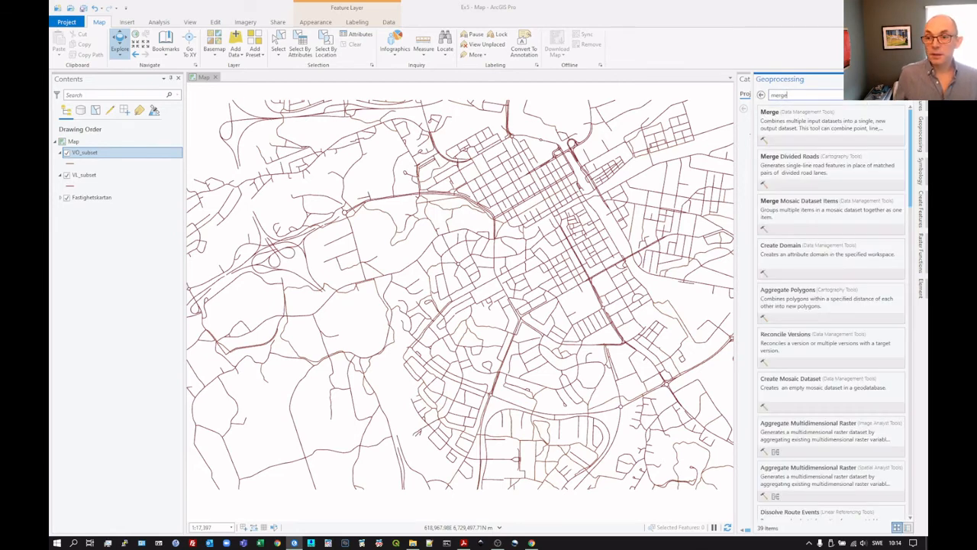
left_click(819, 131)
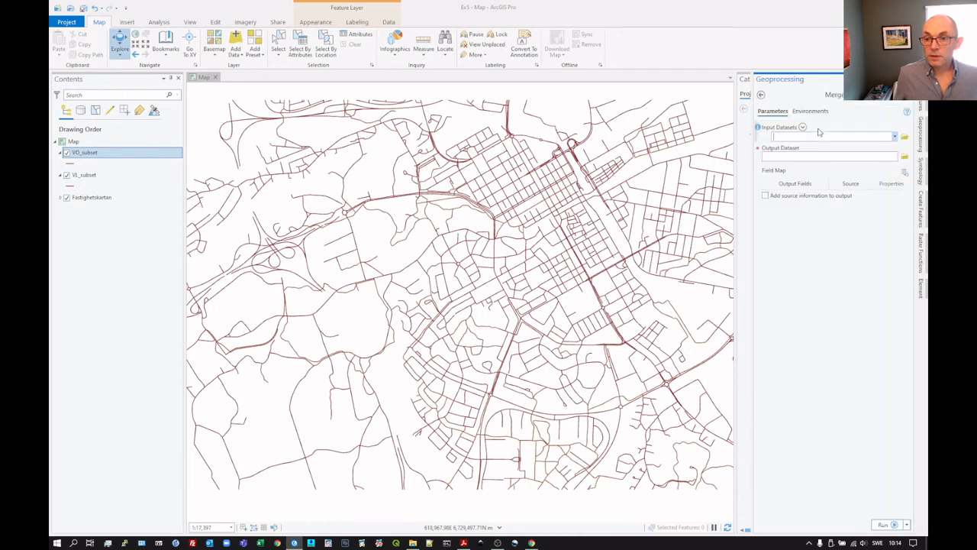
Set VO_subset and VL_subset as the input datasets of the Merge tool.
left_click(896, 138)
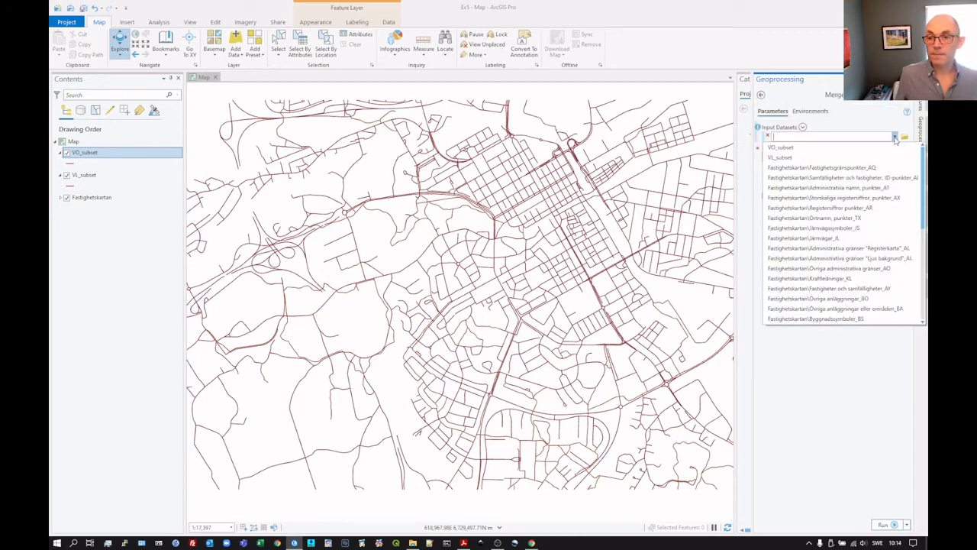
left_click(898, 145)
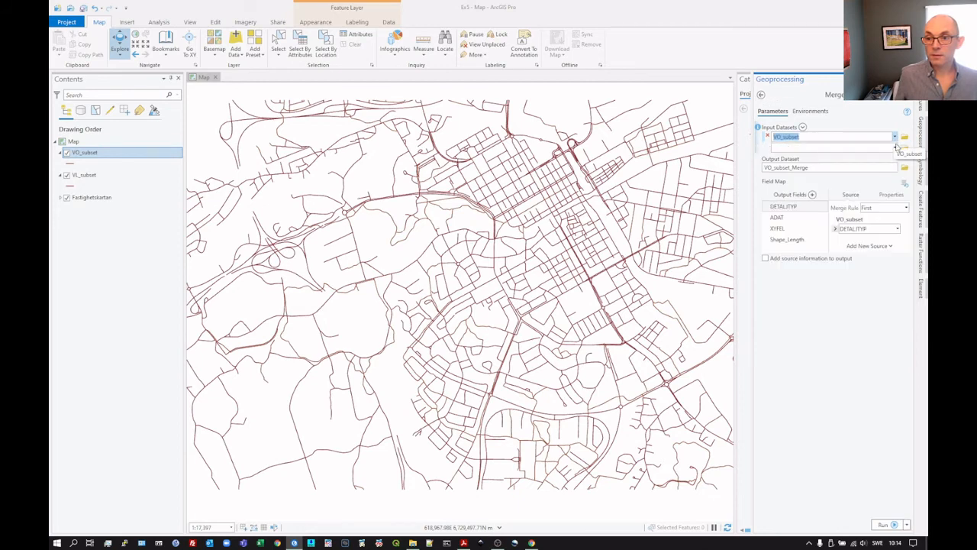
left_click(895, 147)
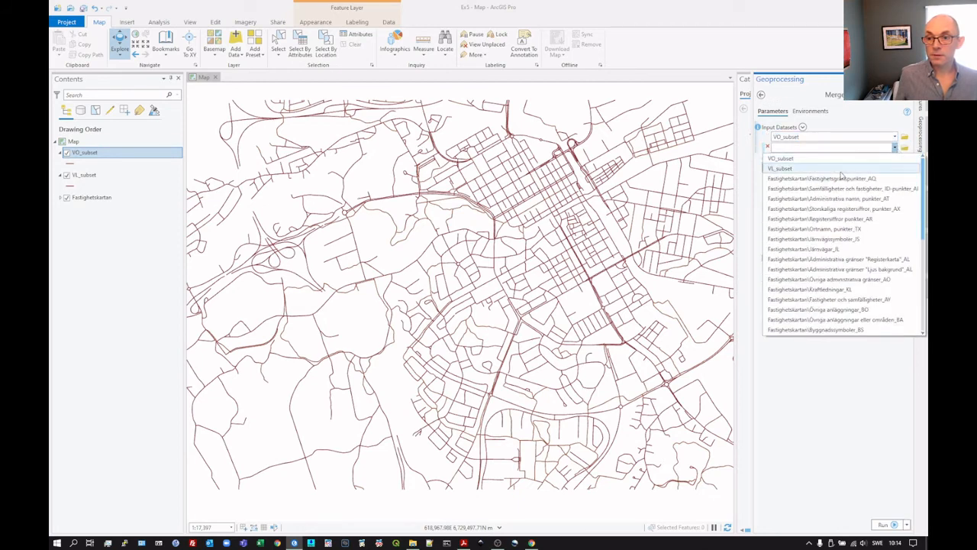
left_click(843, 169)
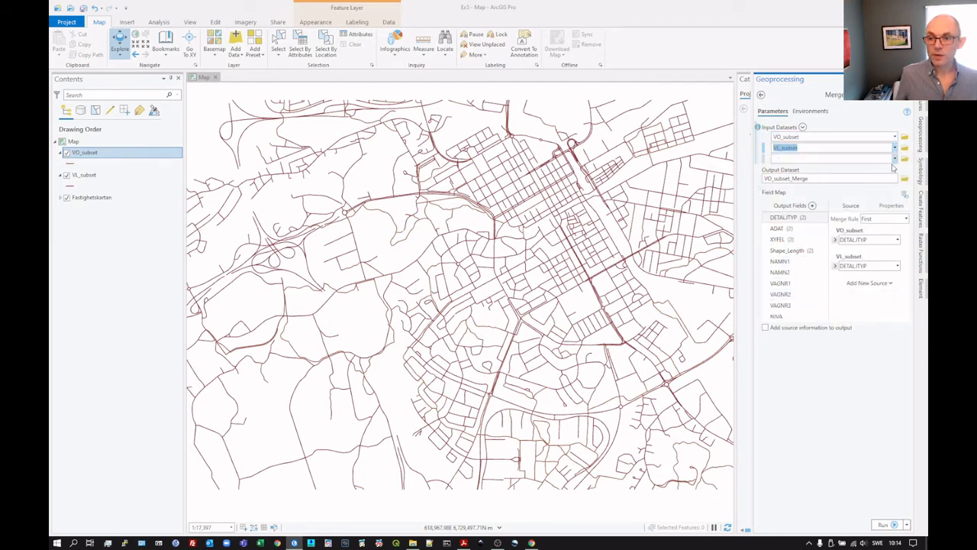
Set the merge output dataset to Roads in Ex5.gdb, checking the Merge figure in Chrome for the name.
left_click(904, 180)
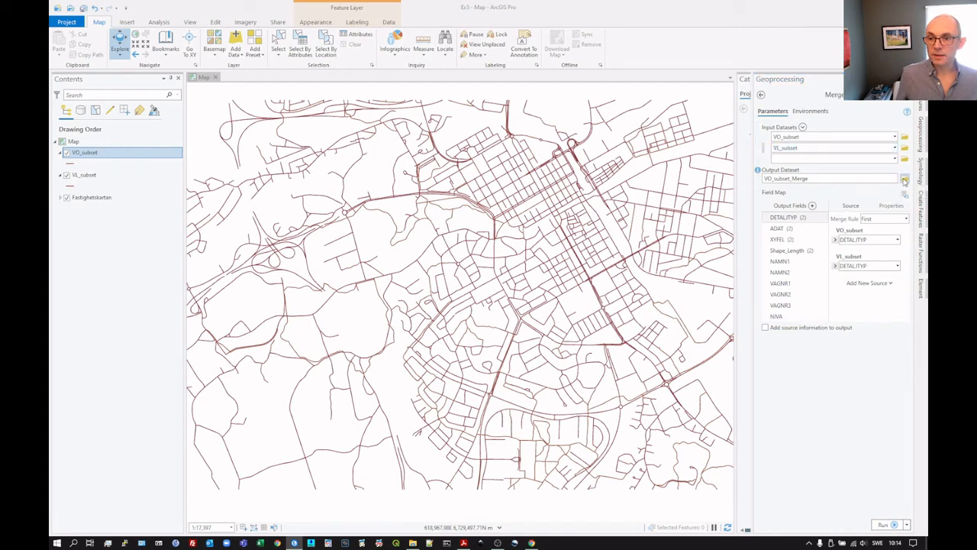
double_click(434, 219)
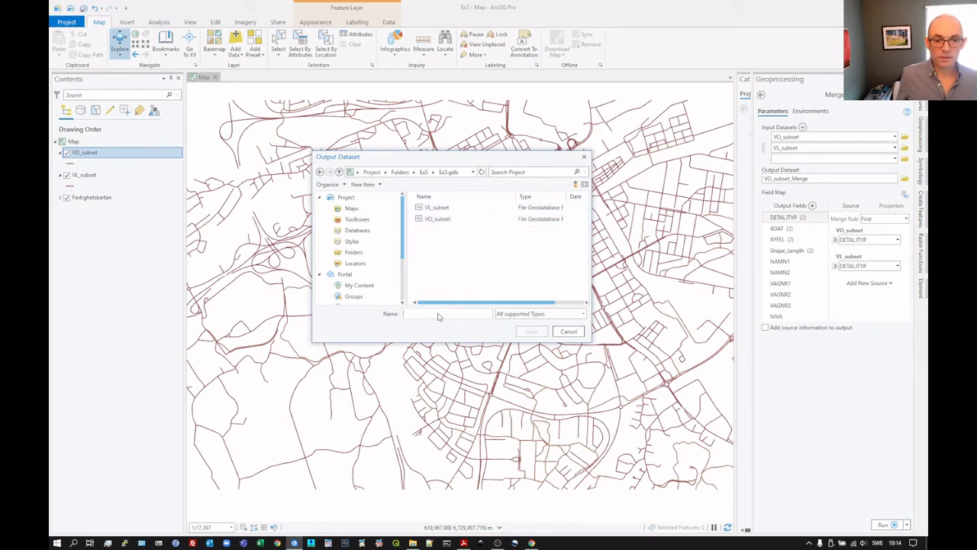
key("alt+Tab")
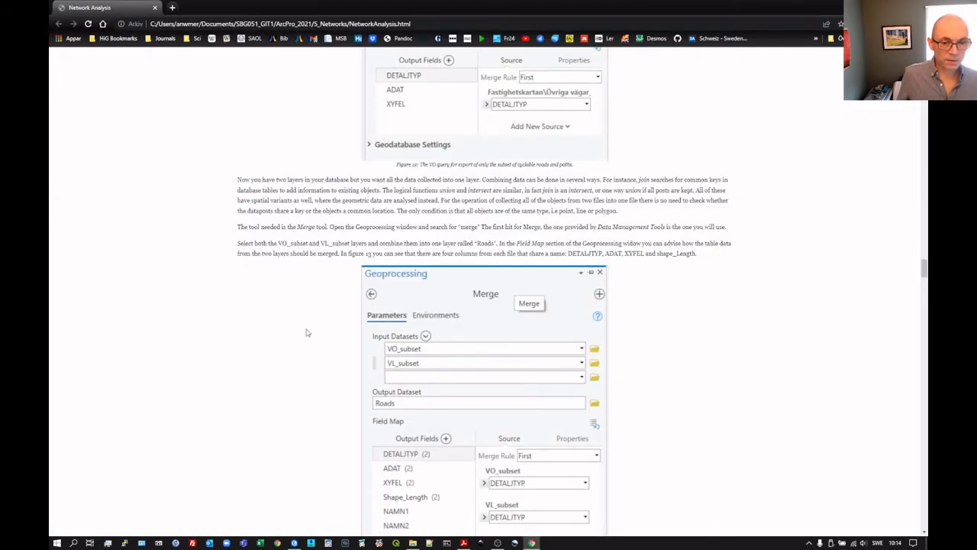
scroll(307, 333, "down", 1)
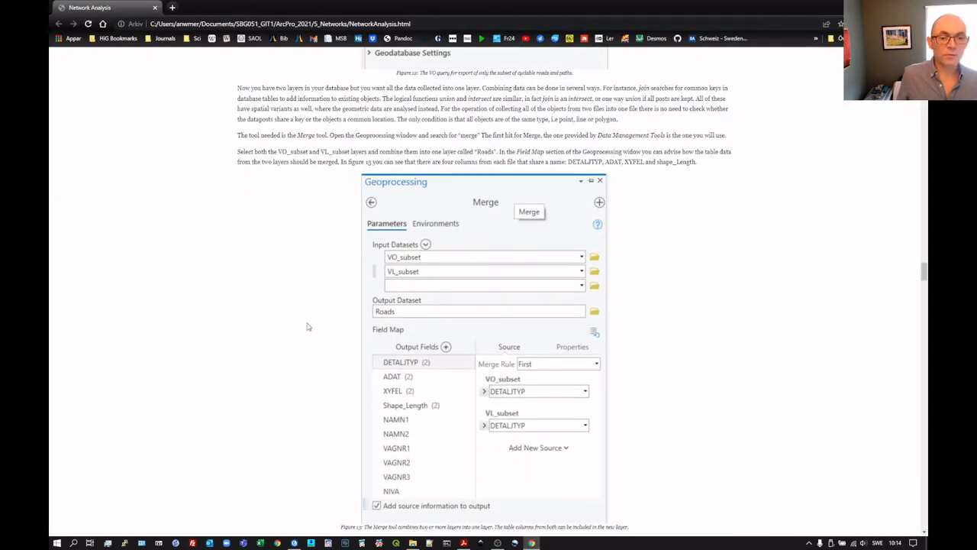
key("alt+Tab")
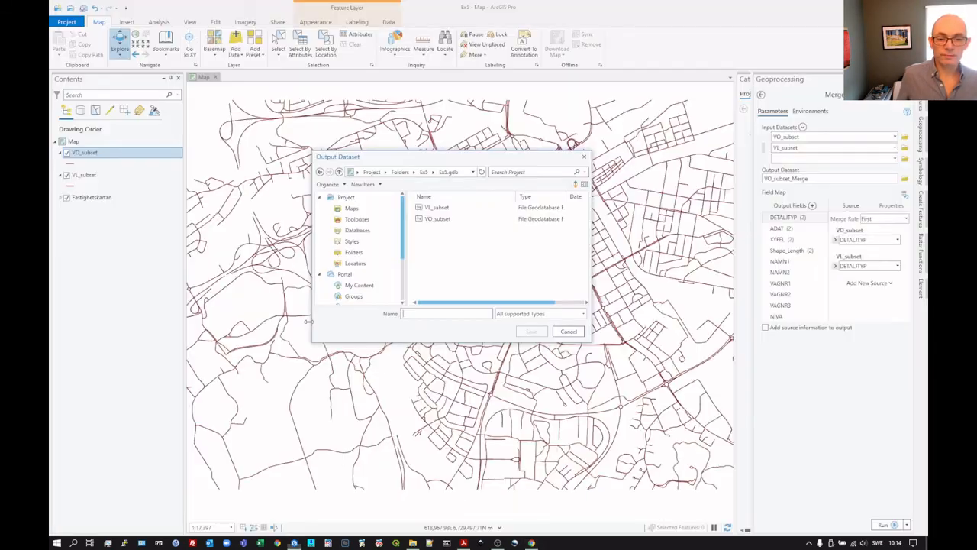
left_click(439, 313)
type("Roads")
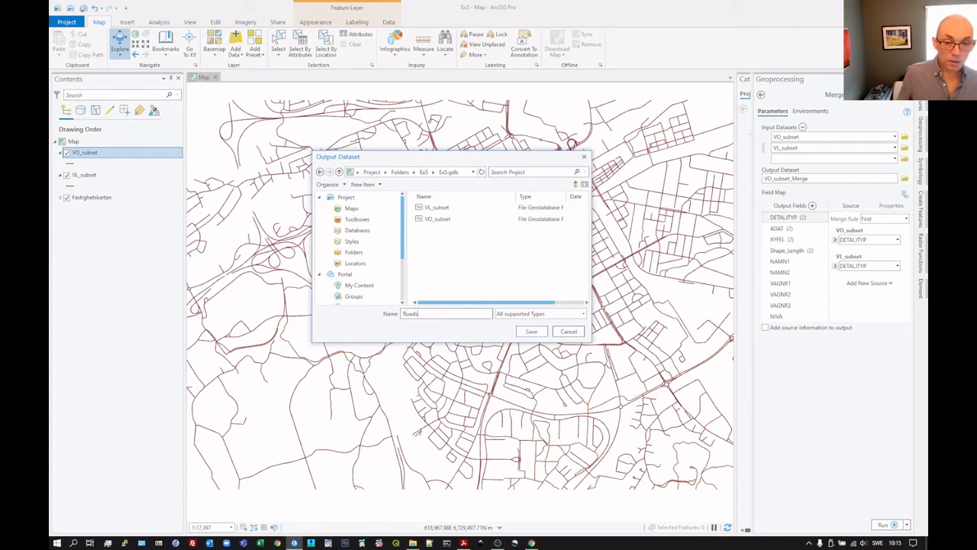
left_click(532, 331)
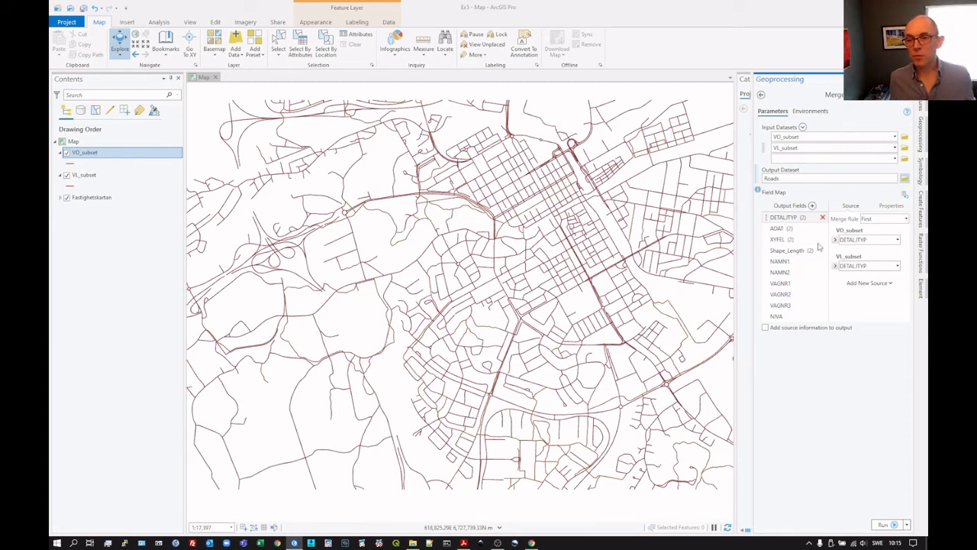
Read the field map and source information notes in Chrome, return to ArcGIS Pro, and run the merge with the DETALJTYP sources left as mapped.
key("alt+Tab")
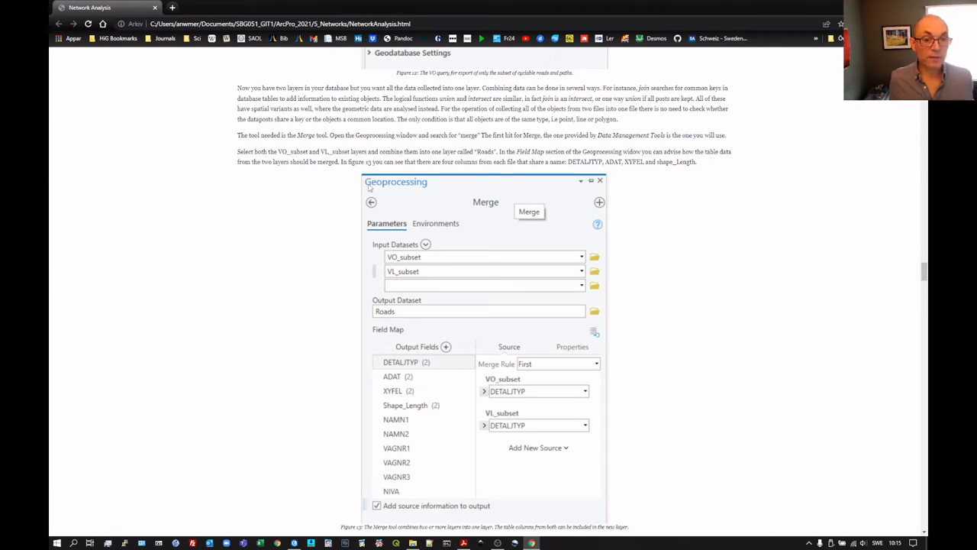
scroll(341, 245, "down", 1)
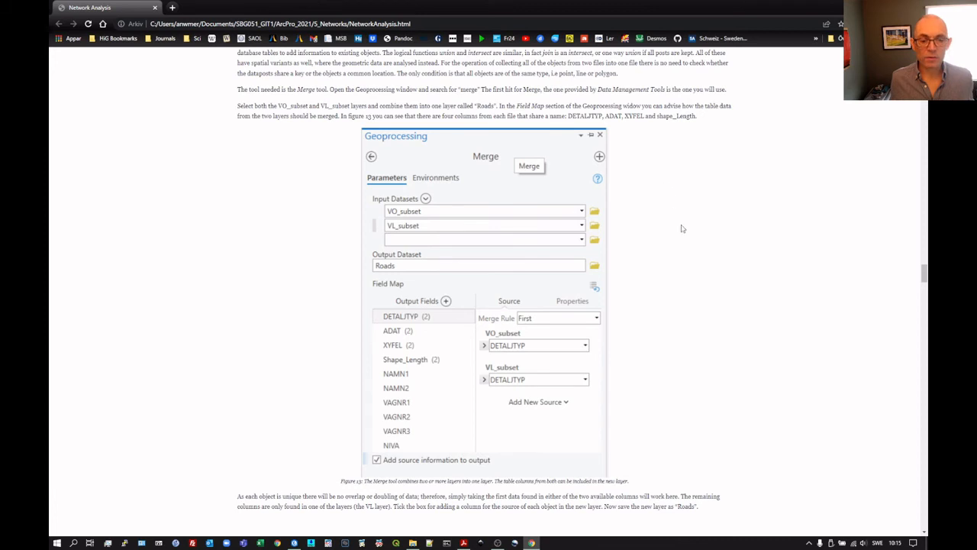
scroll(680, 227, "down", 1)
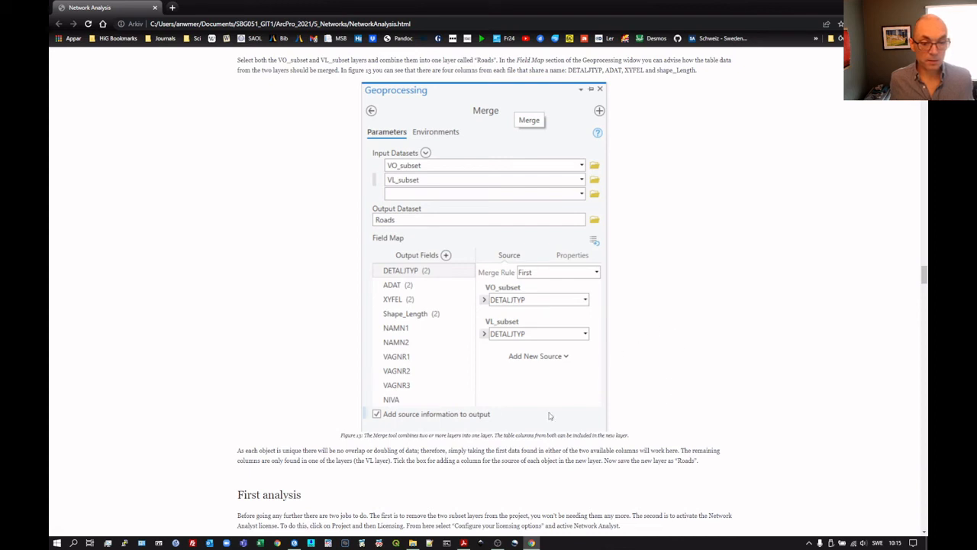
key("alt+Tab")
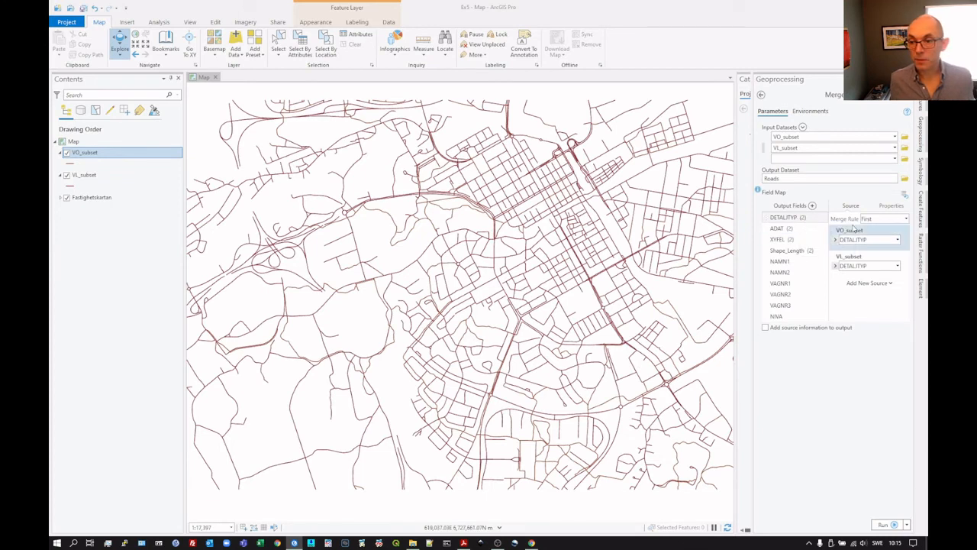
left_click(836, 240)
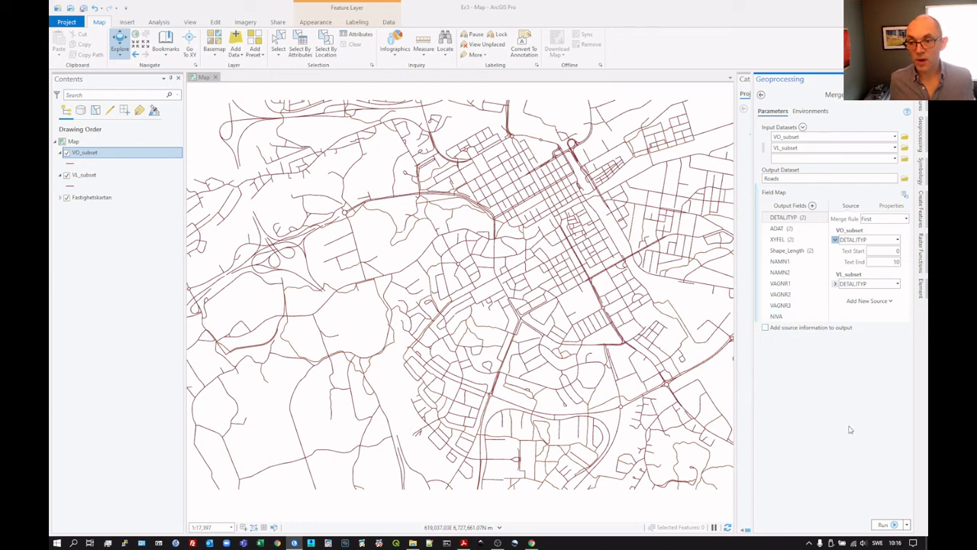
left_click(896, 525)
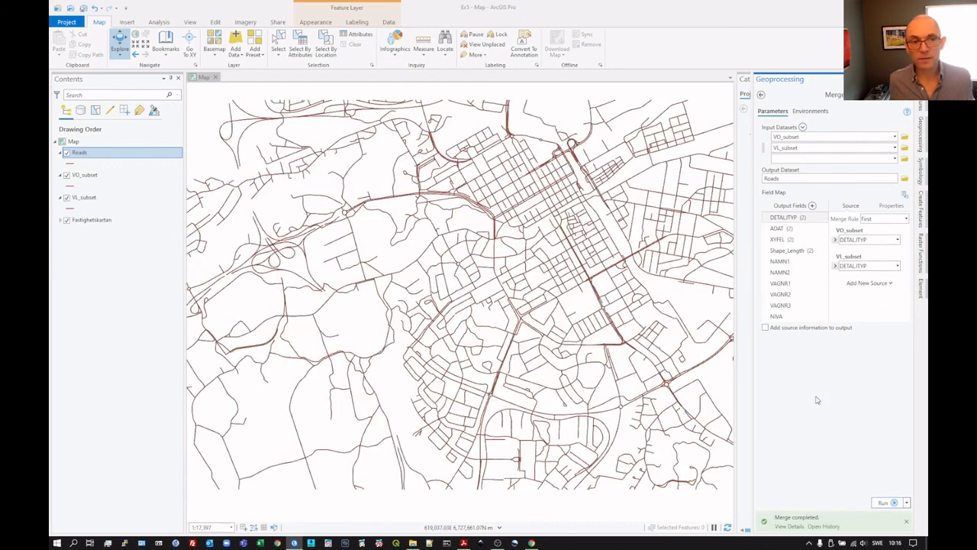
Open the attribute table of the Roads layer, examine its merged columns, and close it.
left_click(94, 153)
right_click(95, 154)
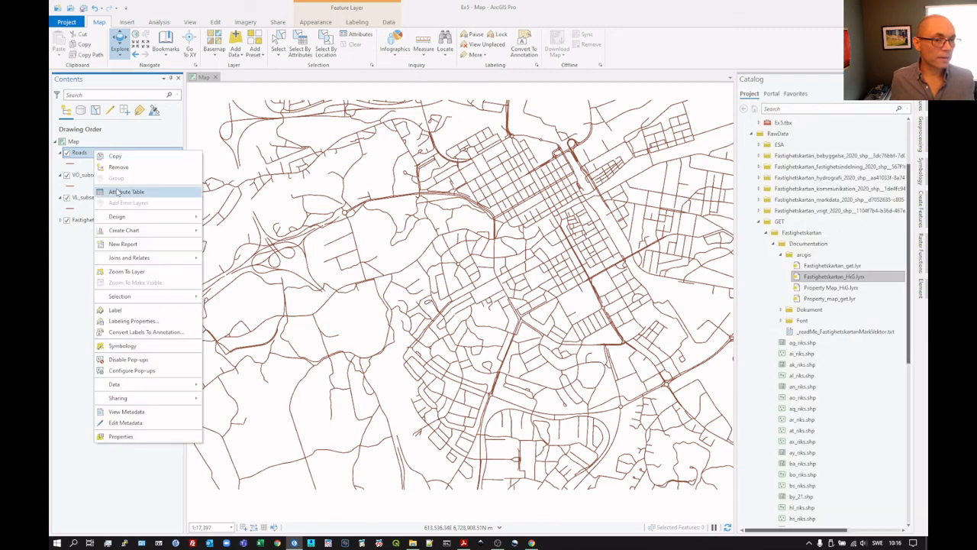
left_click(120, 192)
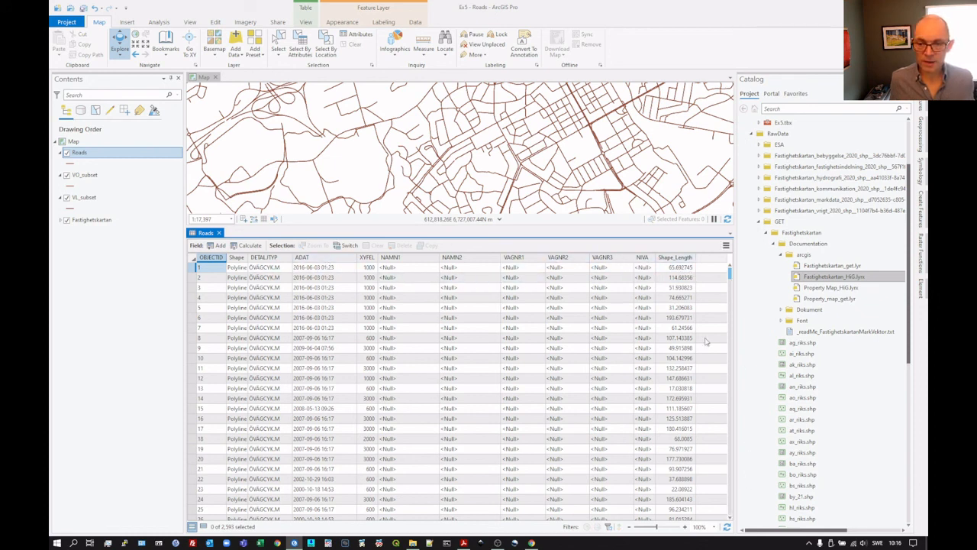
left_click(219, 233)
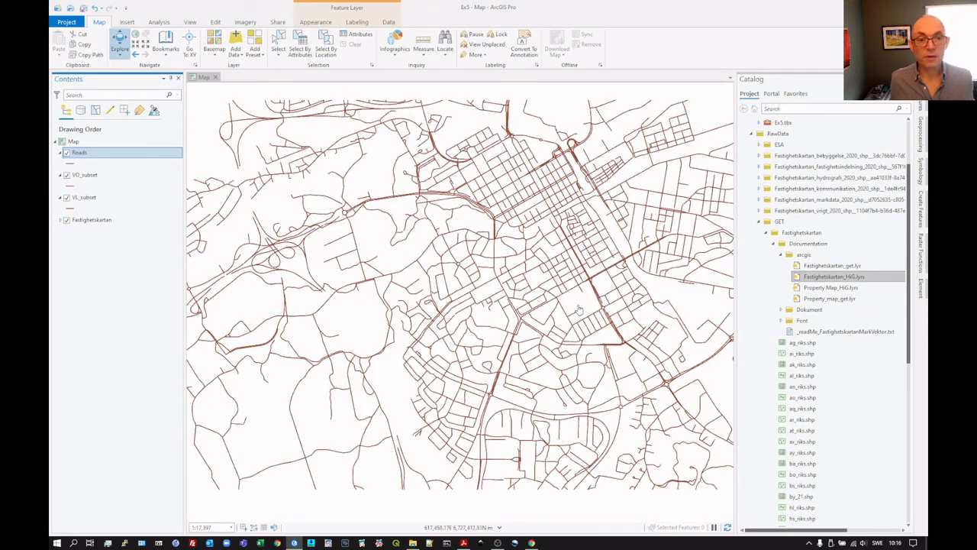
Read the First analysis instructions on subset layers and Network Analyst licensing in Chrome, and return to ArcGIS Pro.
key("alt+Tab")
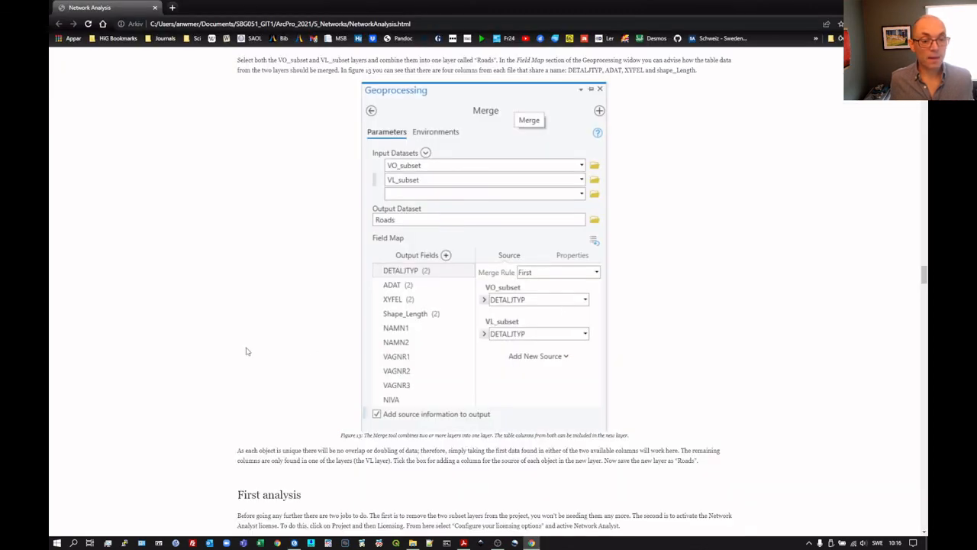
scroll(247, 350, "down", 3)
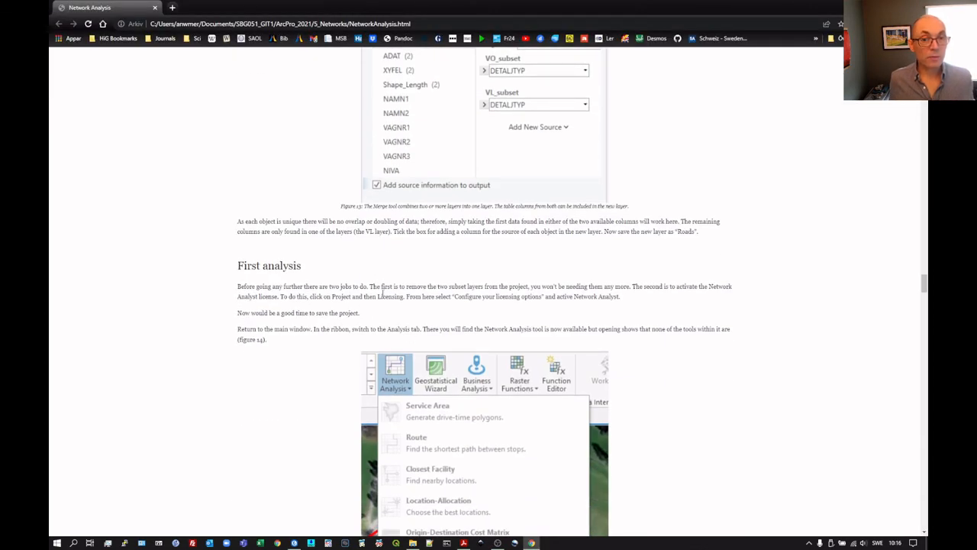
key("alt+Tab")
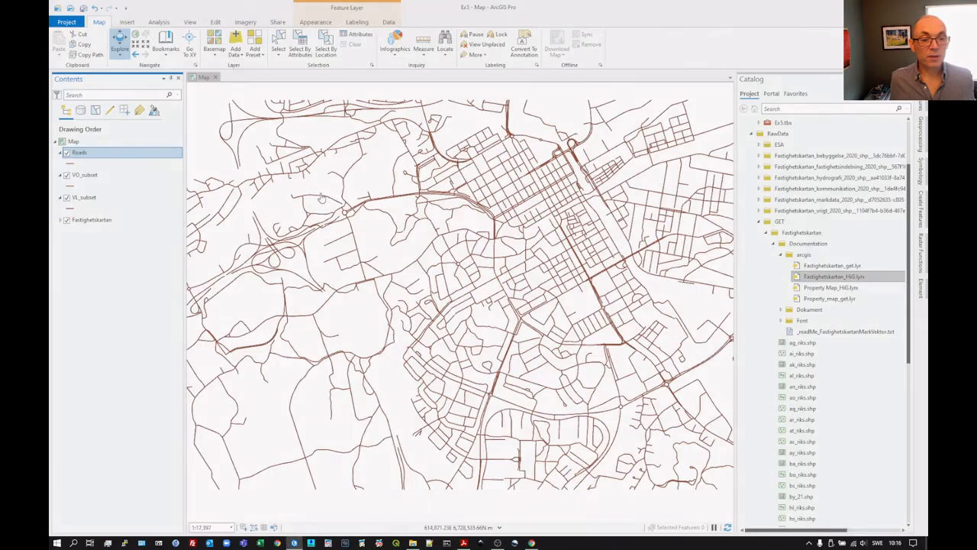